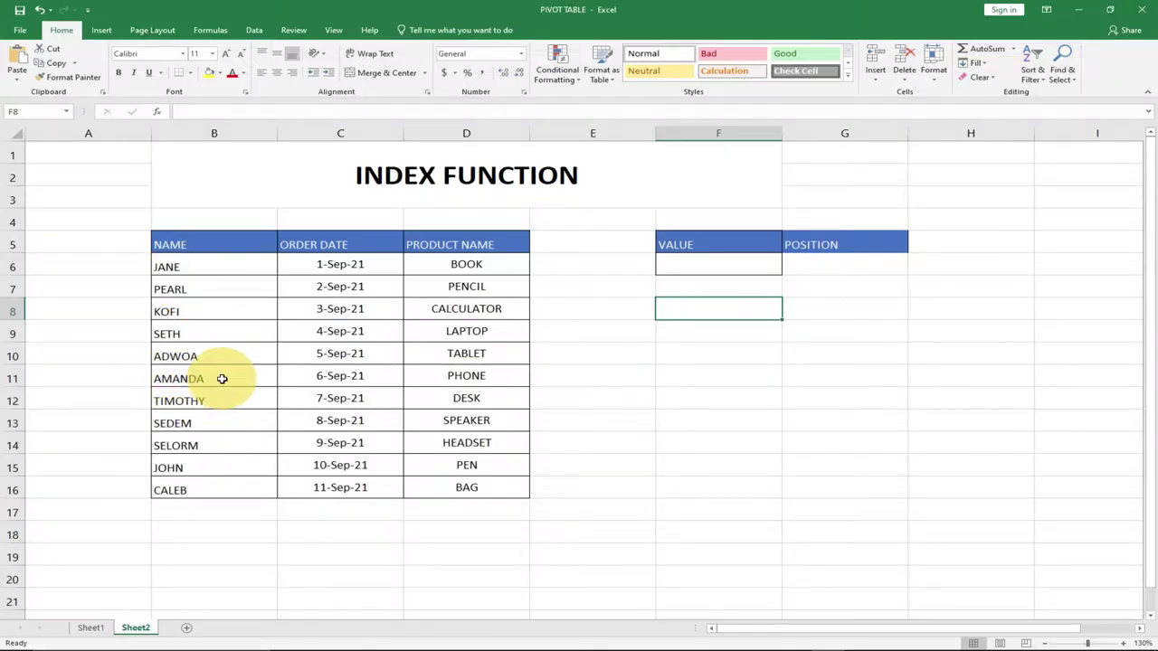
# Enter =INDEX(B6:B16,G6) in F6 to return the customer name at G6's row.
pyautogui.click(226, 379)
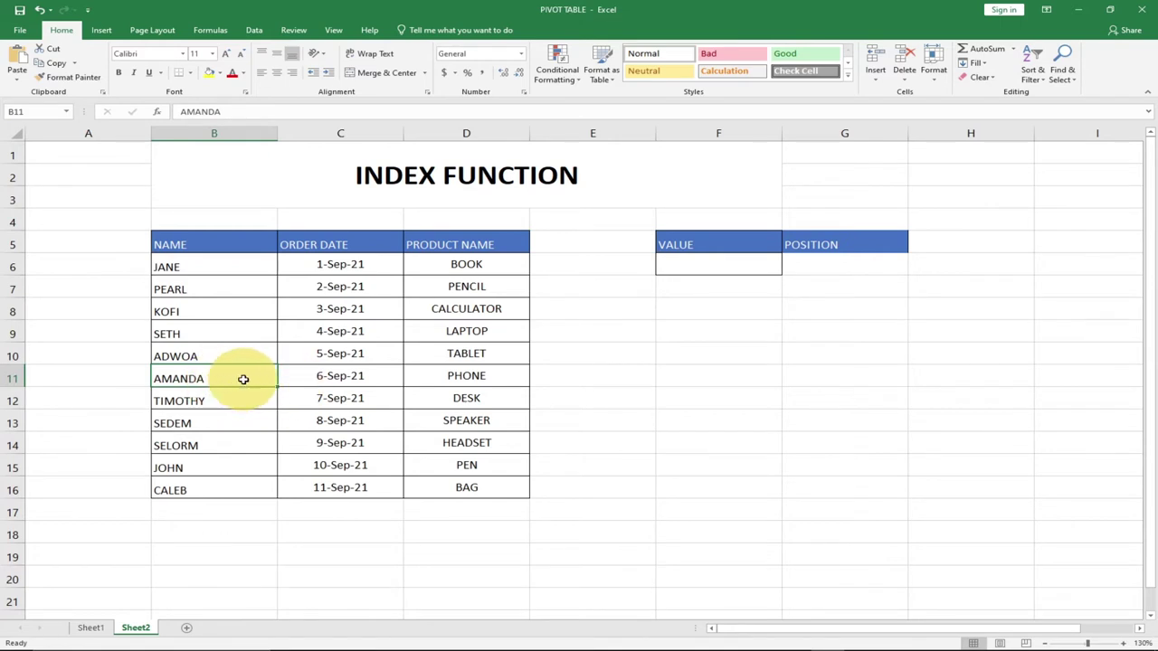
pyautogui.doubleClick(679, 264)
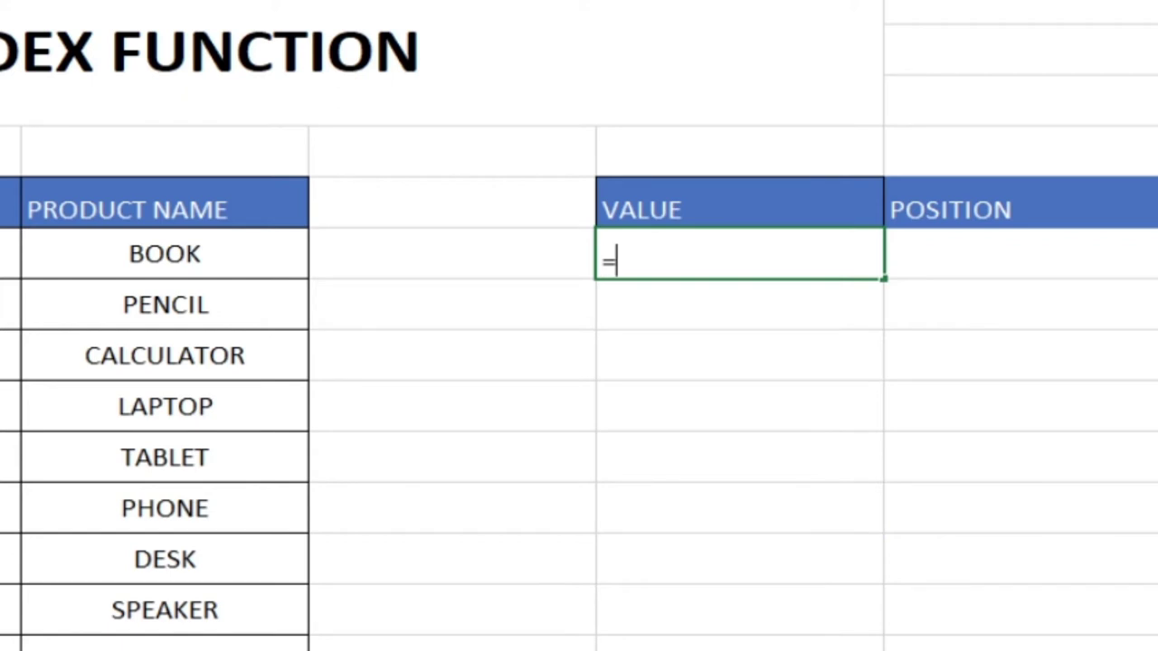
pyautogui.write('ND')
pyautogui.press('Tab')
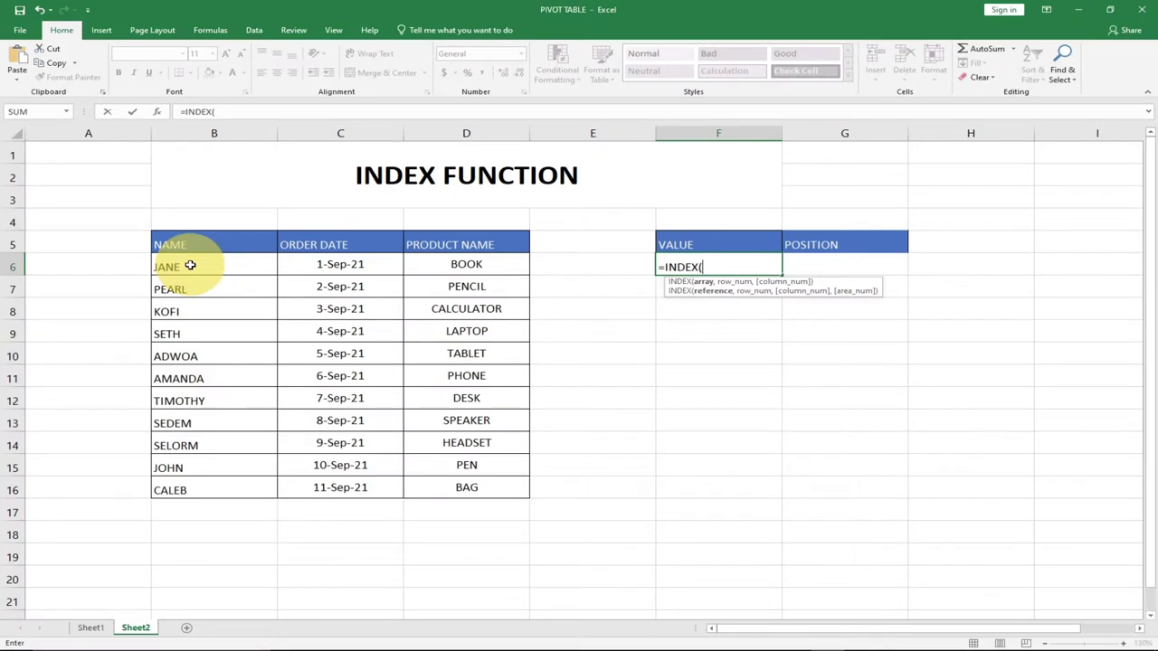
pyautogui.moveTo(227, 263); pyautogui.dragTo(196, 481)
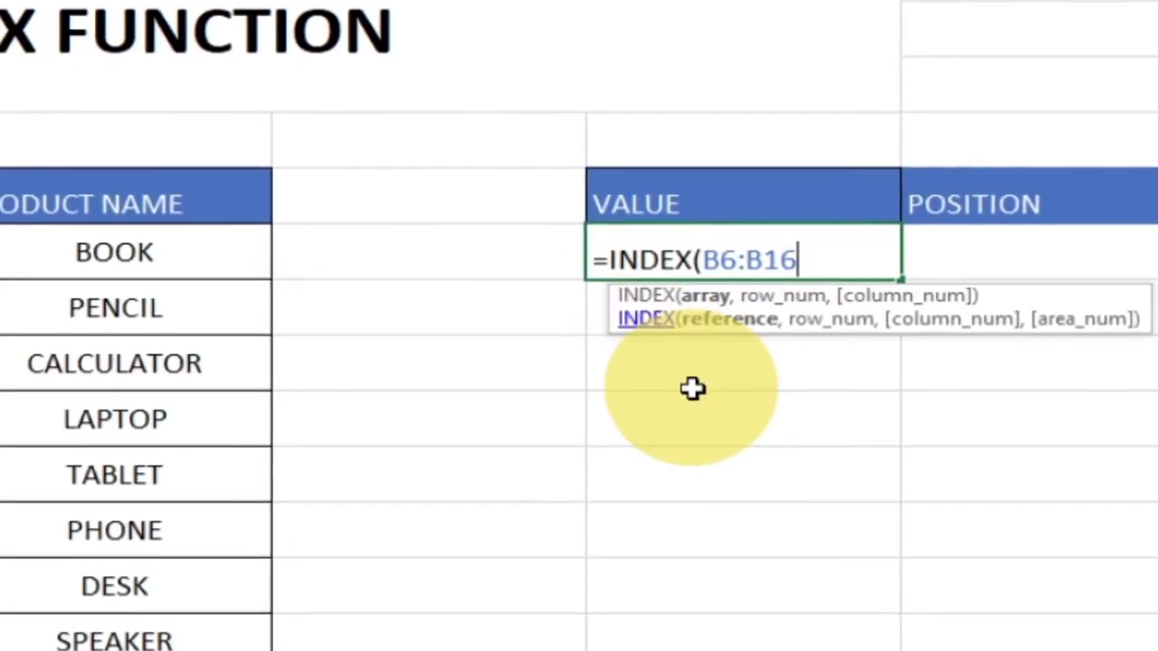
pyautogui.write(',')
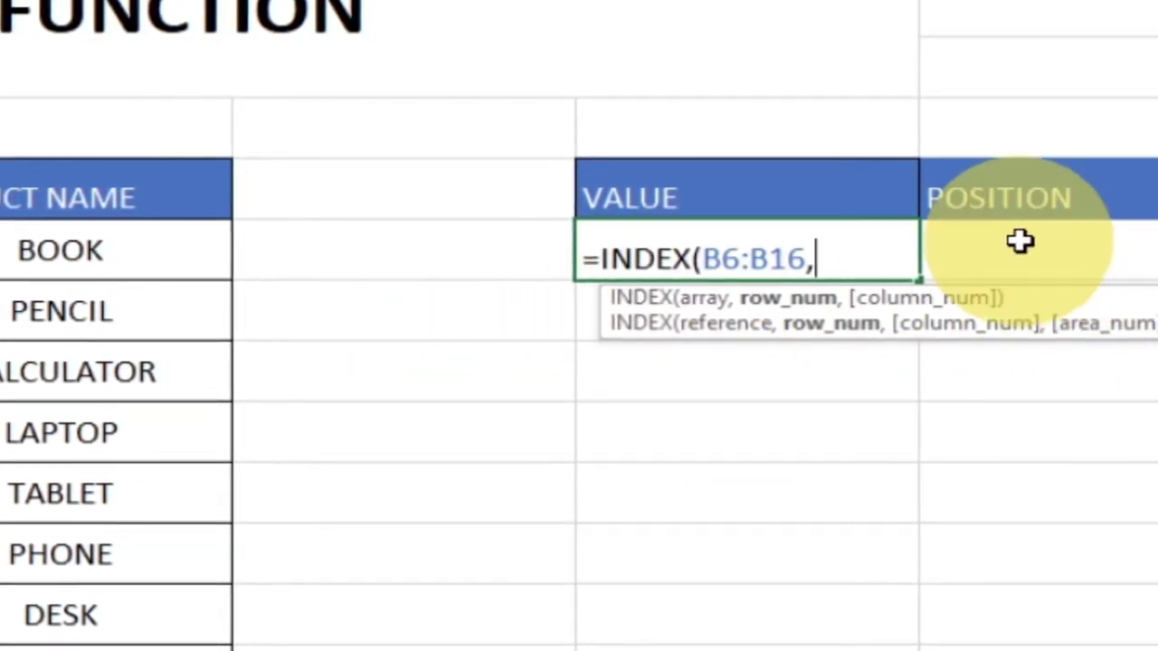
pyautogui.click(1087, 250)
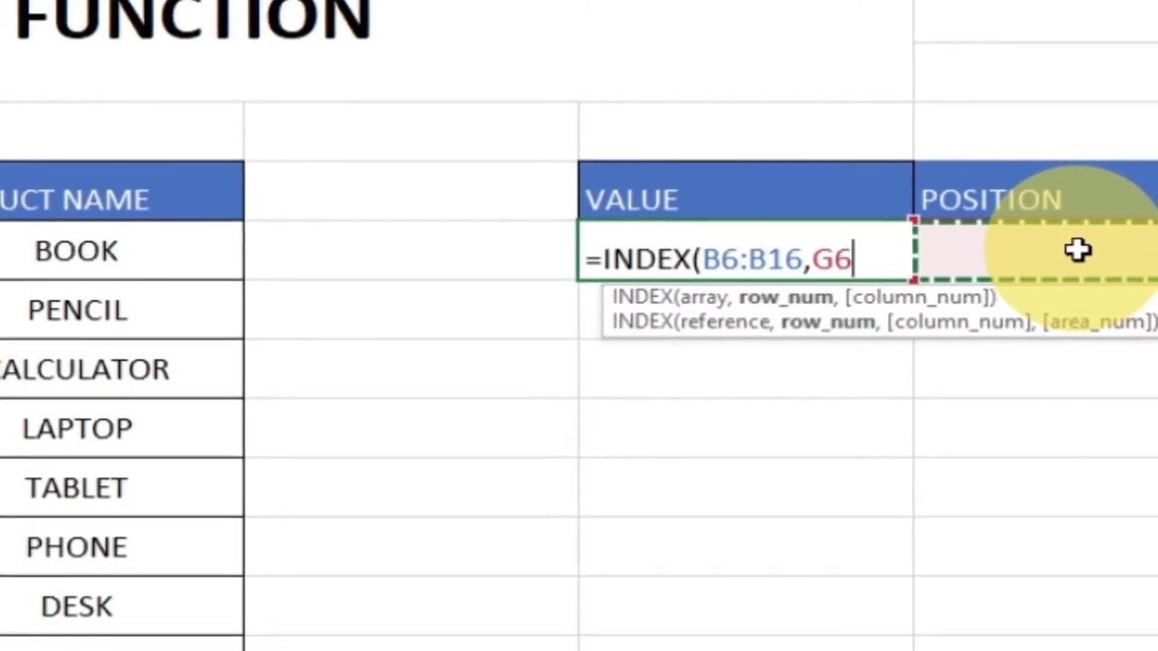
pyautogui.write(')')
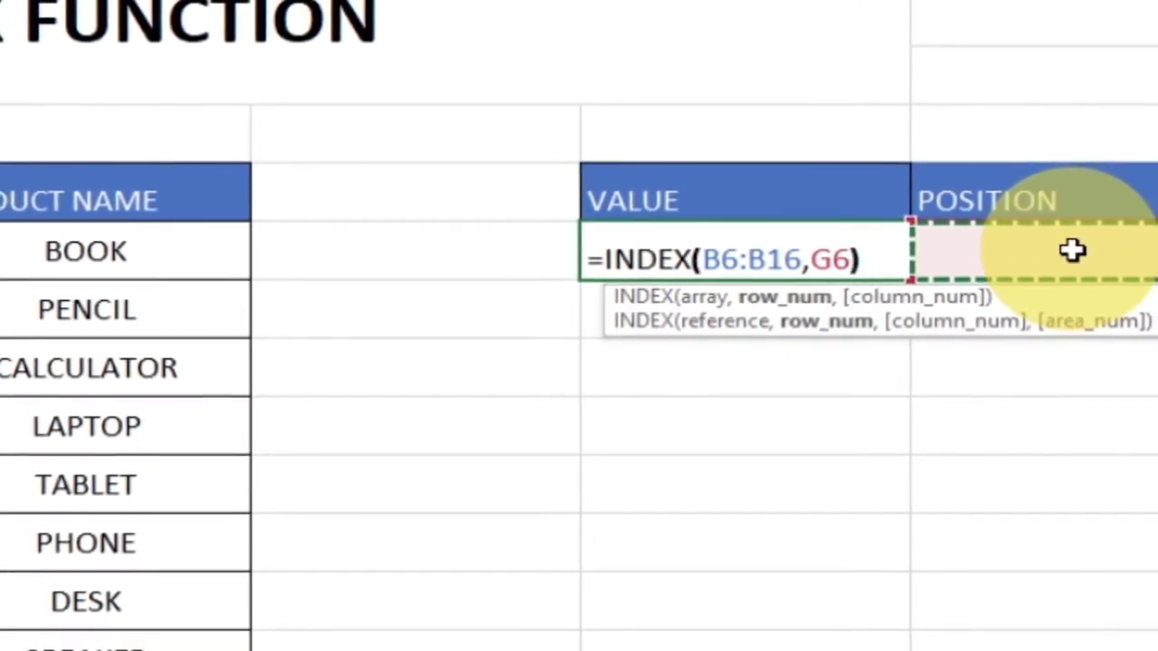
pyautogui.press('Return')
pyautogui.click(835, 253)
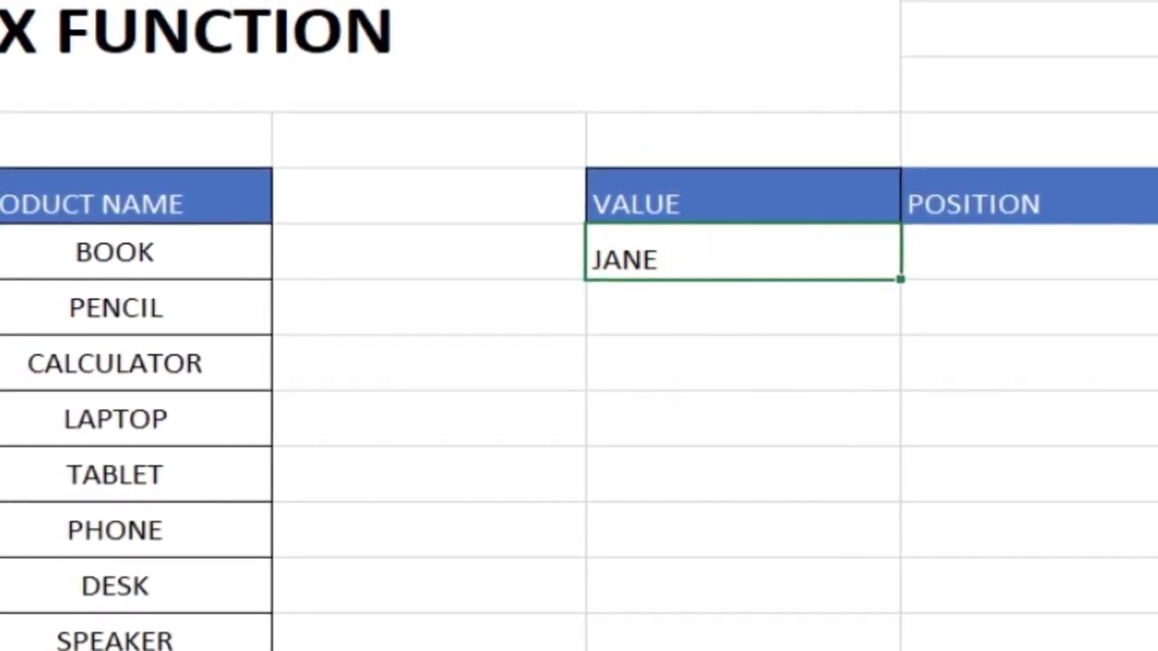
# Change the position number in G6 so F6 shows TIMOTHY.
pyautogui.click(1033, 257)
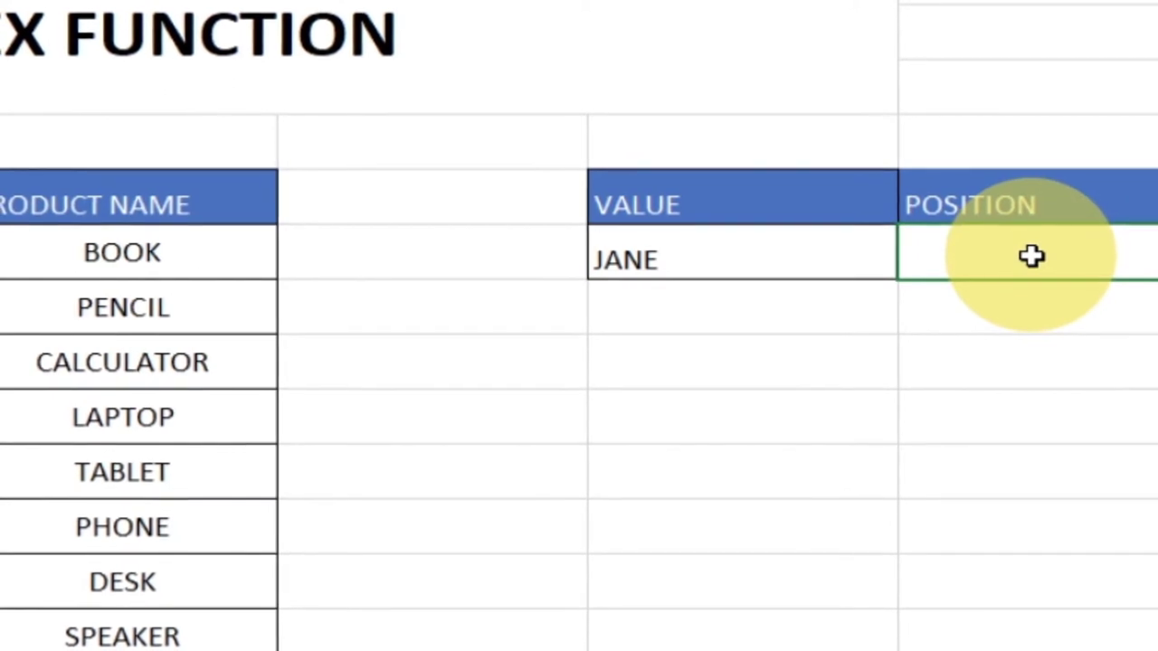
pyautogui.write('6')
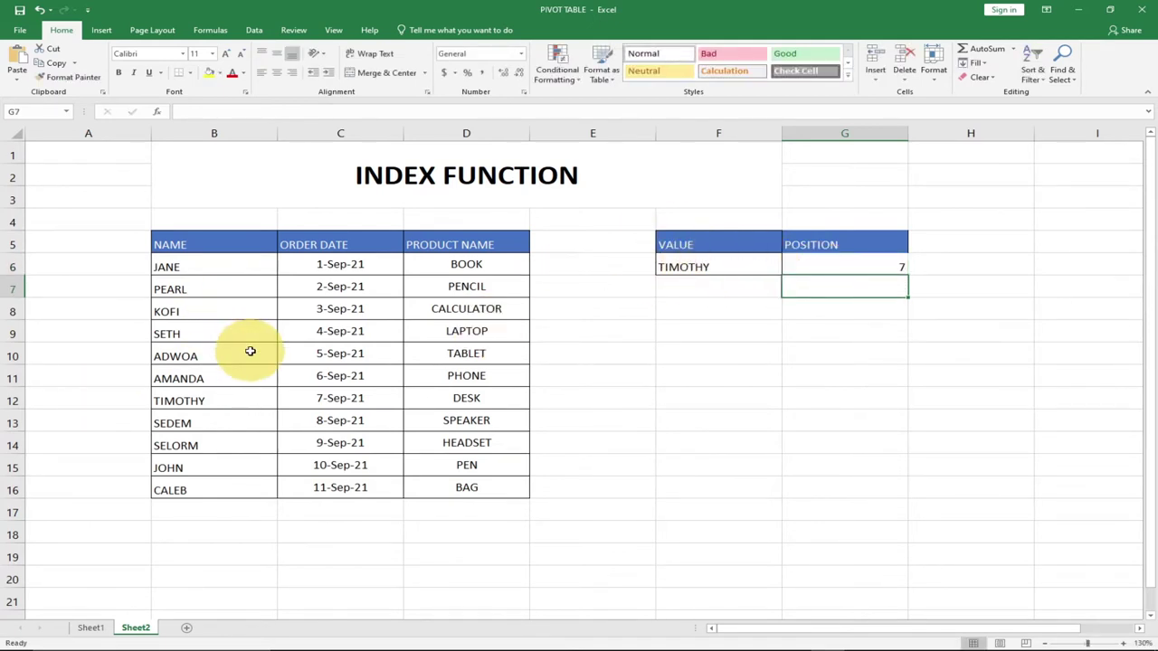
# Try positions 3, 9 and 10 in G6, watching the name in F6 change.
pyautogui.click(823, 265)
pyautogui.write('3')
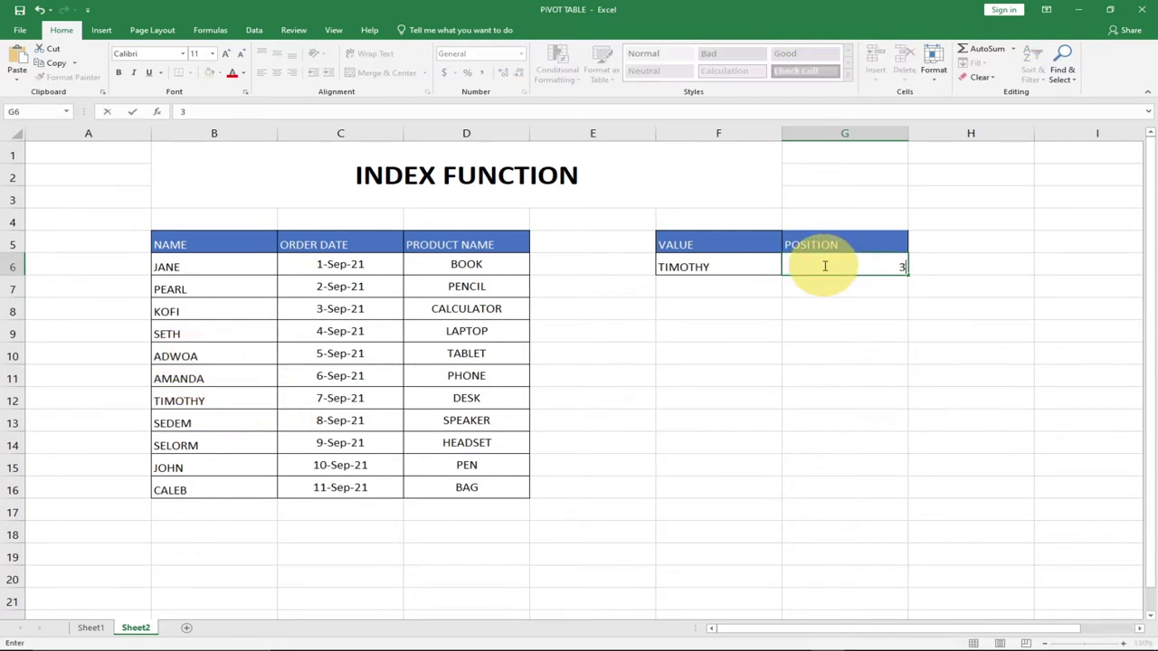
pyautogui.press('Return')
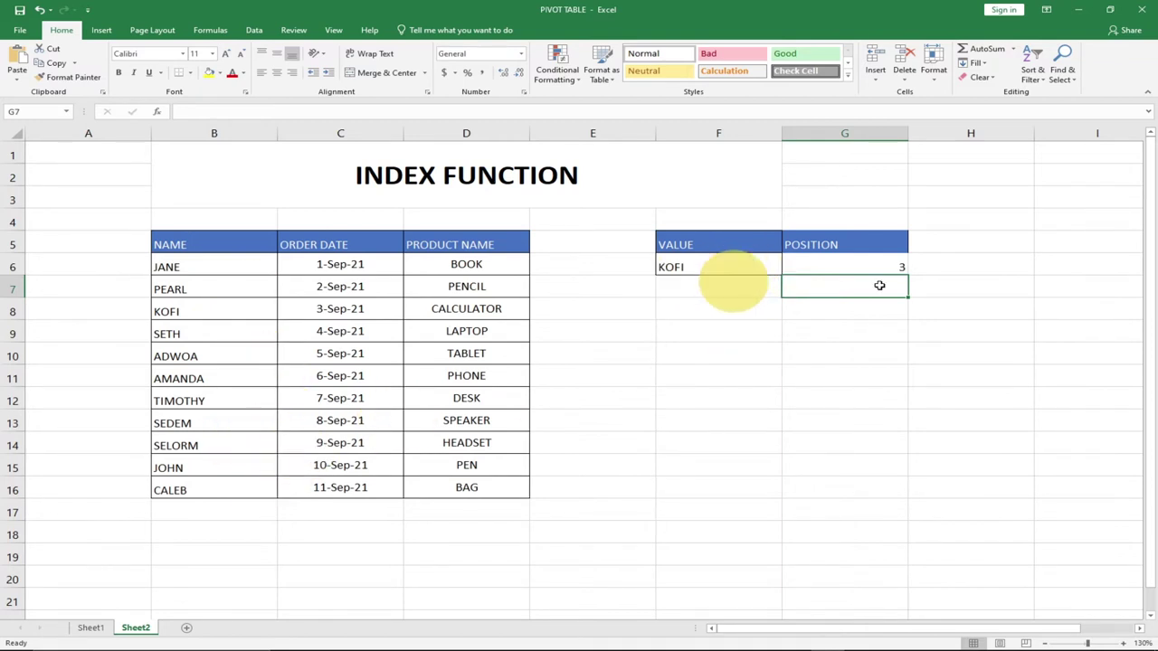
pyautogui.click(851, 267)
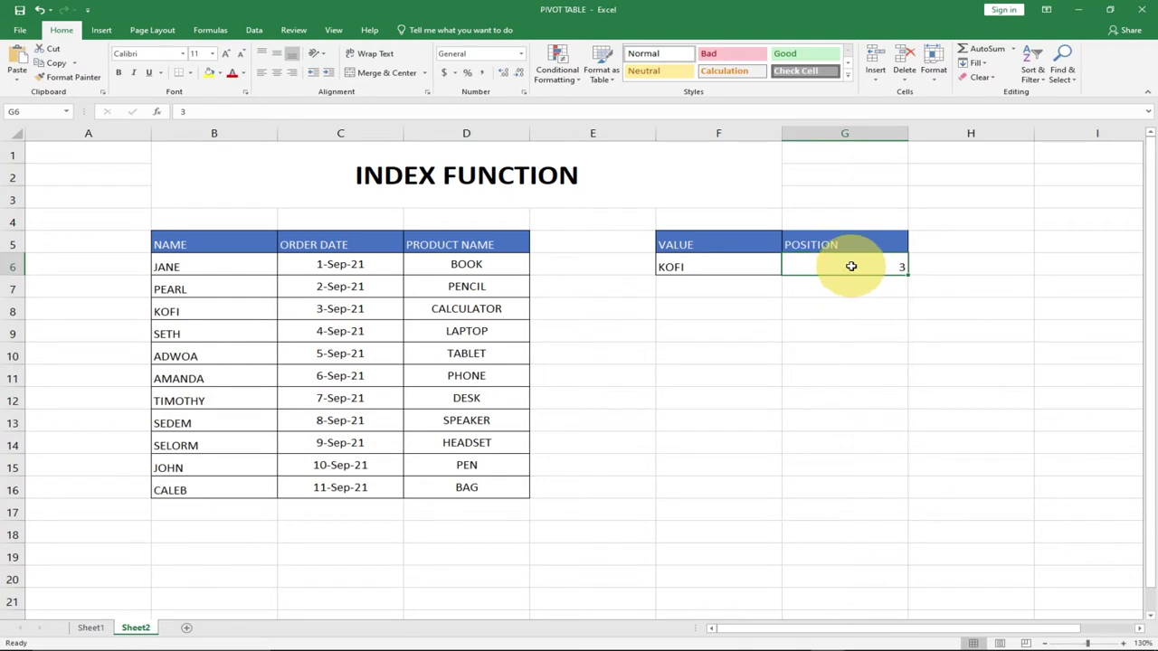
pyautogui.write('9')
pyautogui.press('Return')
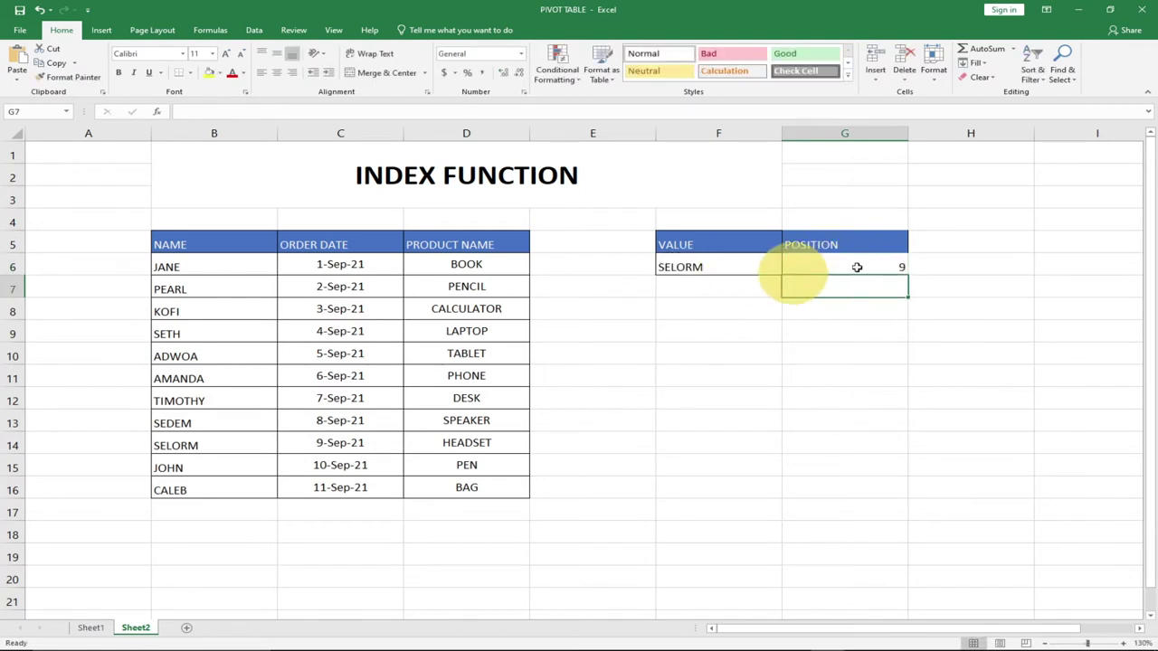
pyautogui.click(858, 263)
pyautogui.write('1')
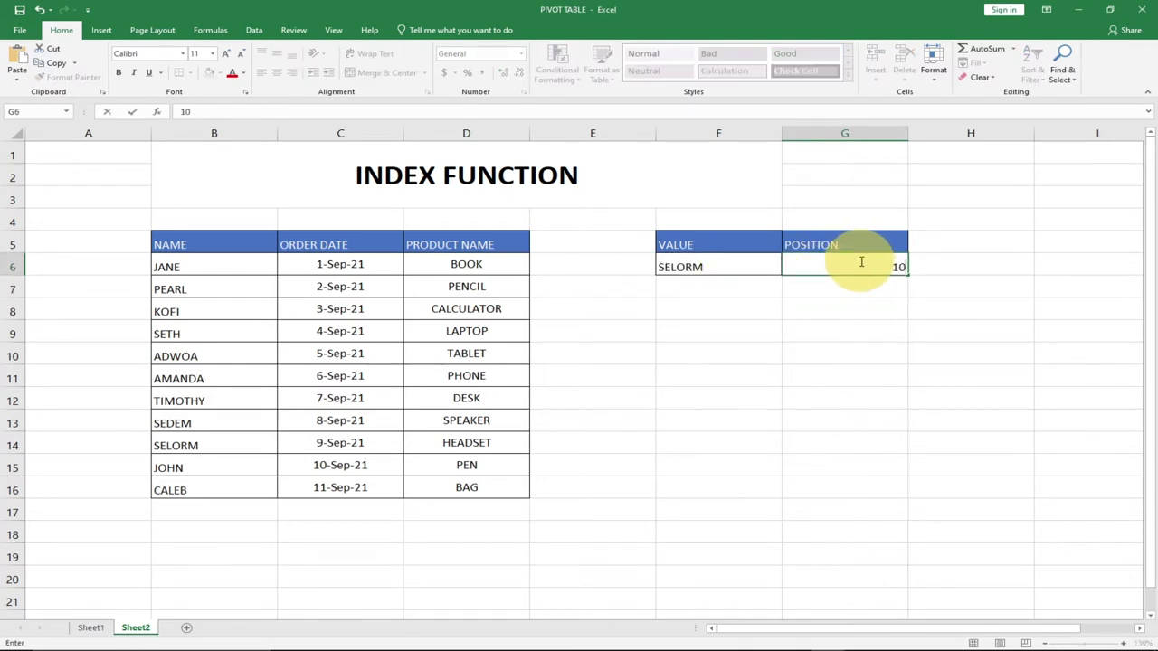
pyautogui.write('0')
pyautogui.press('Return')
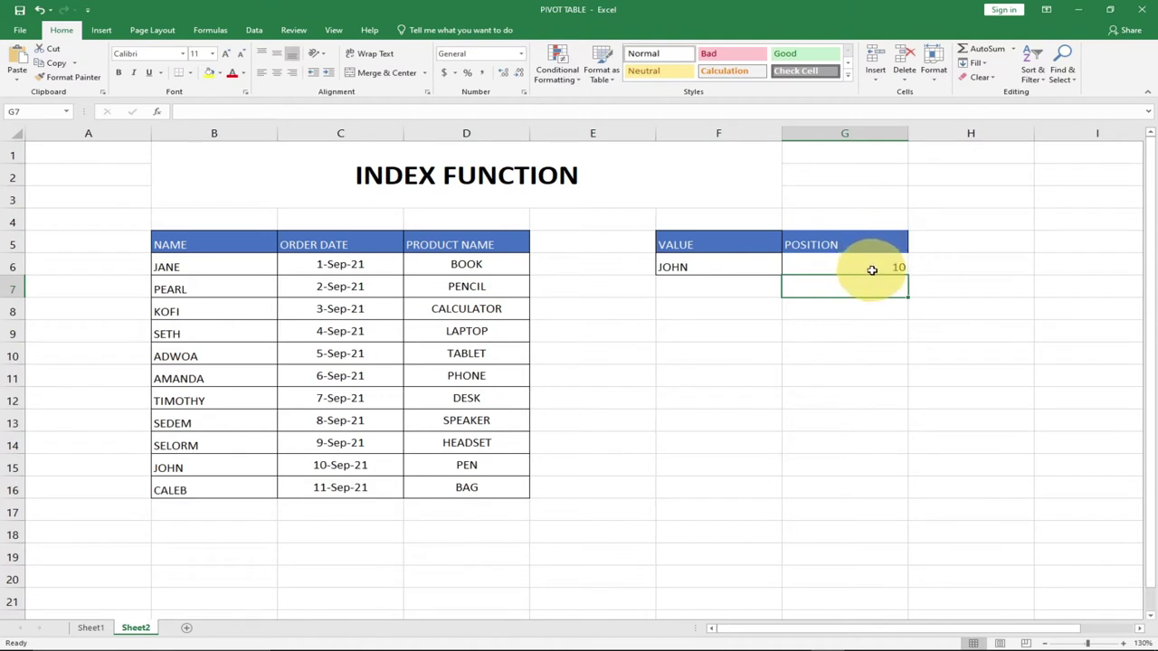
# Try position 11, then settle on 5 so F6 returns ADWOA.
pyautogui.click(191, 469)
pyautogui.click(878, 269)
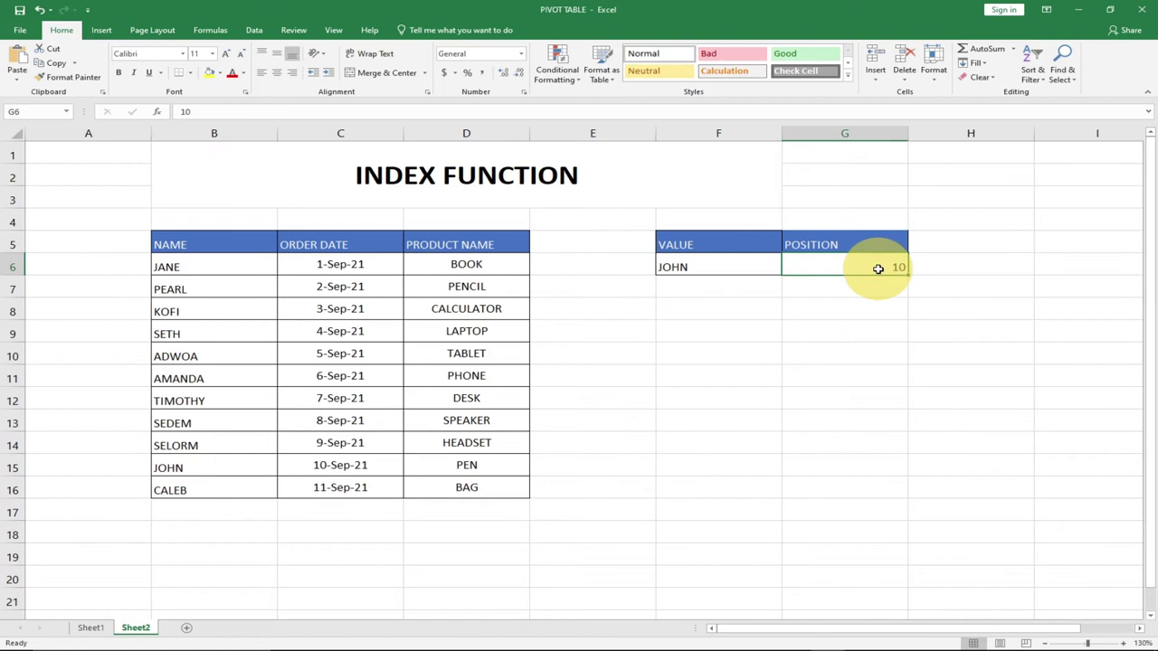
pyautogui.write('11')
pyautogui.press('Return')
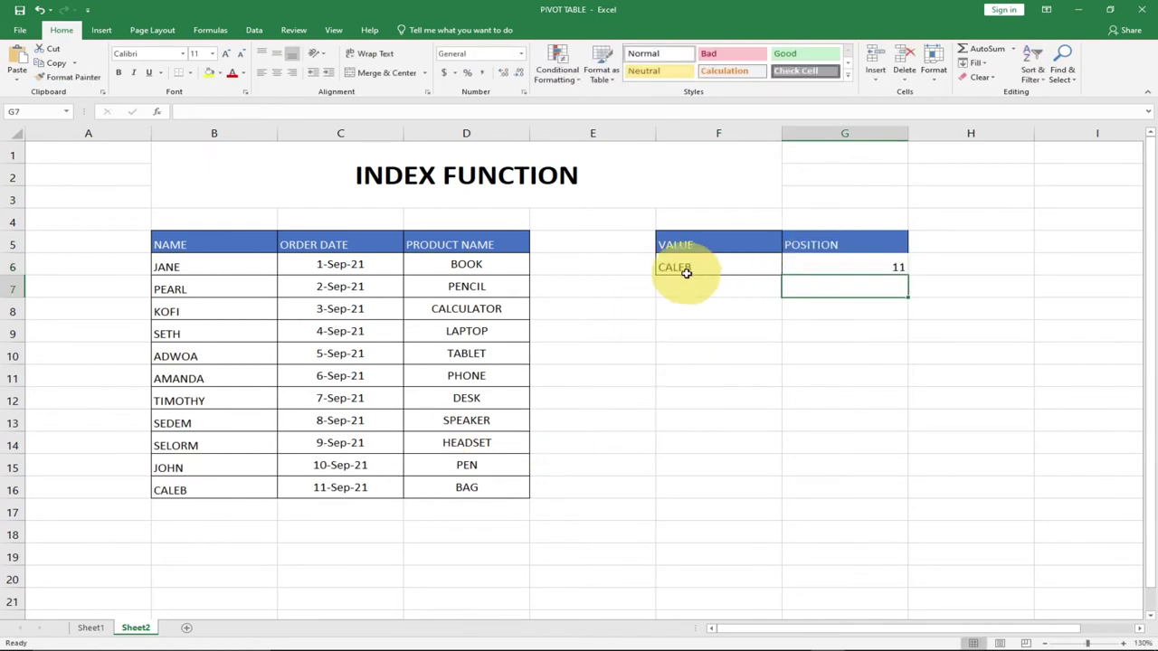
pyautogui.click(862, 262)
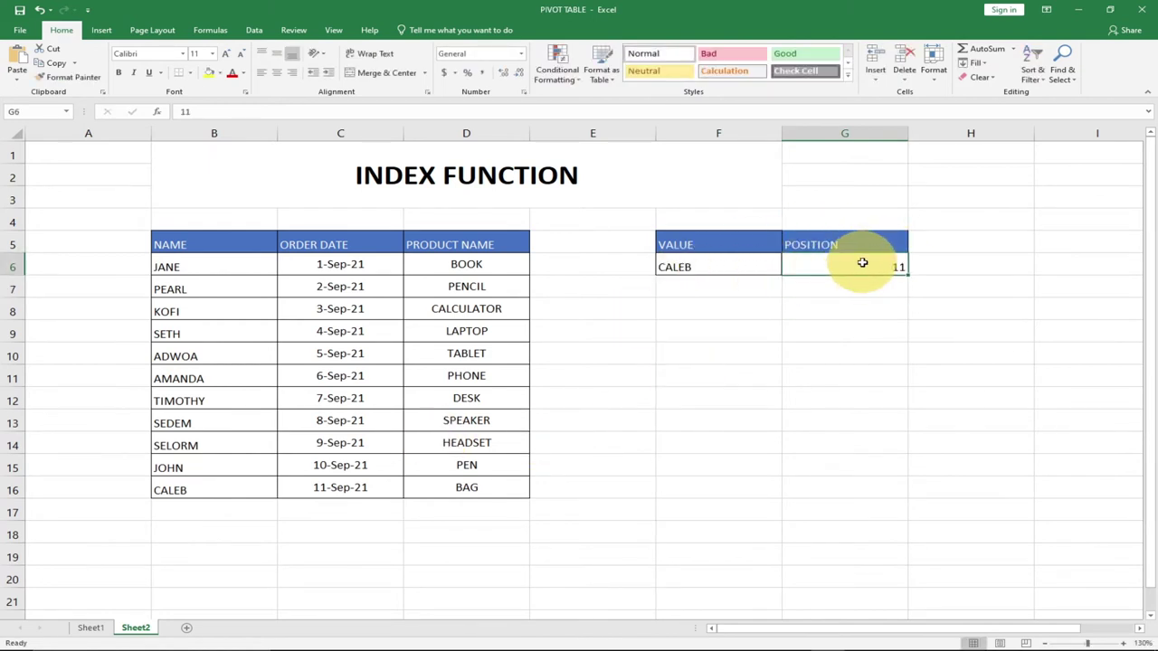
pyautogui.write('5')
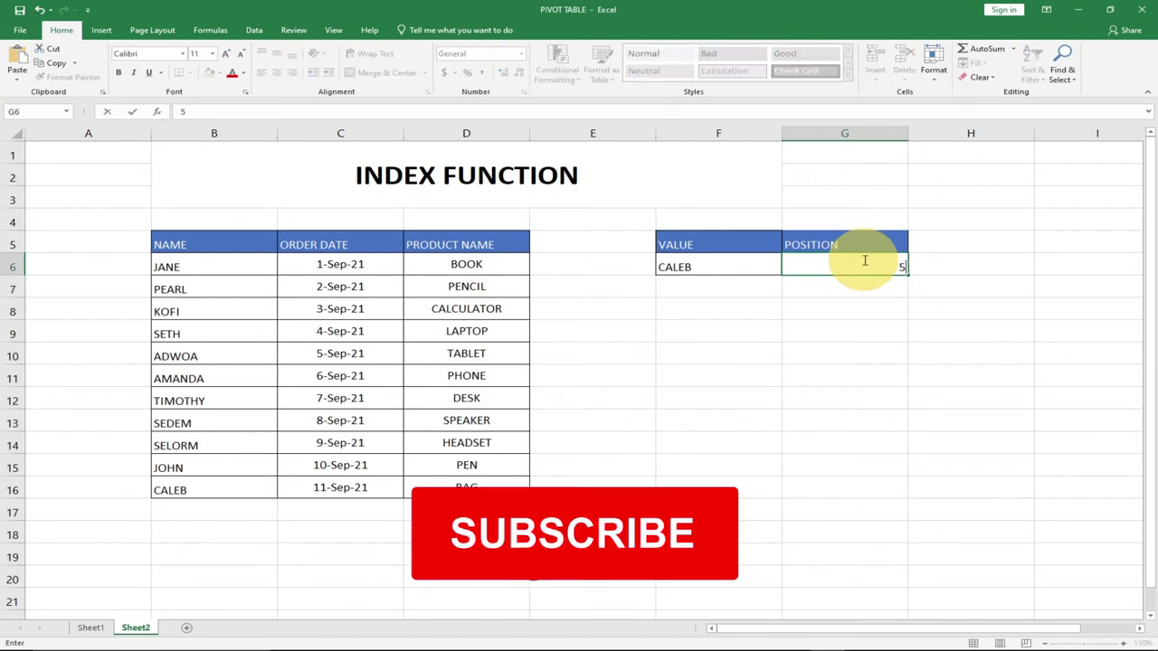
pyautogui.press('Return')
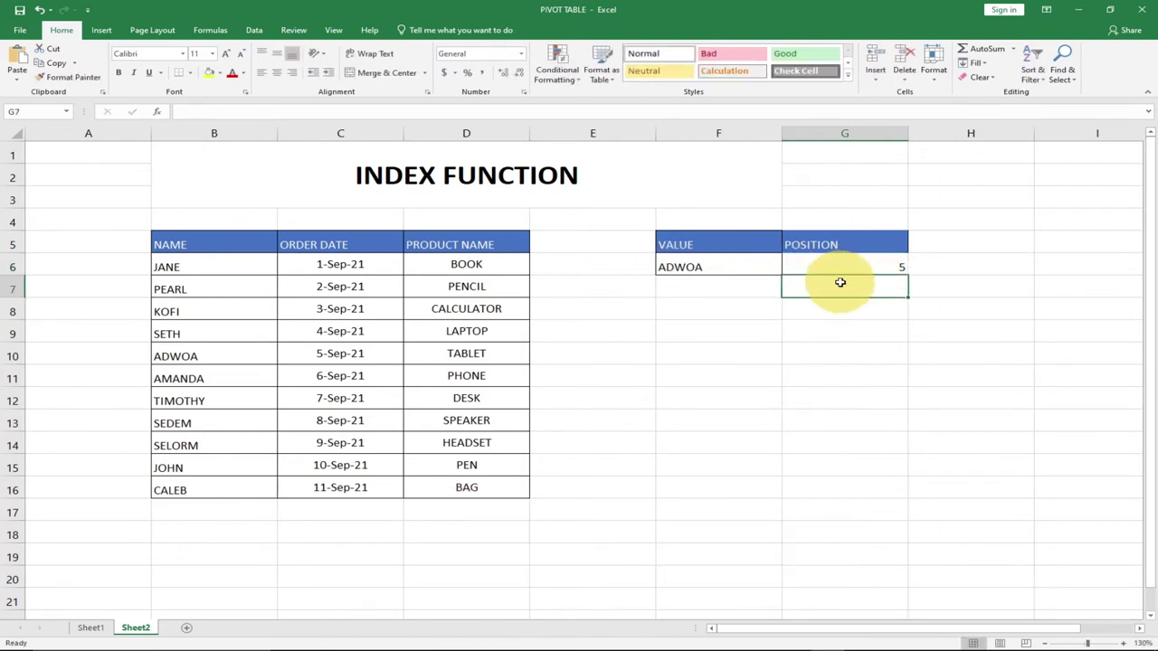
pyautogui.click(674, 267)
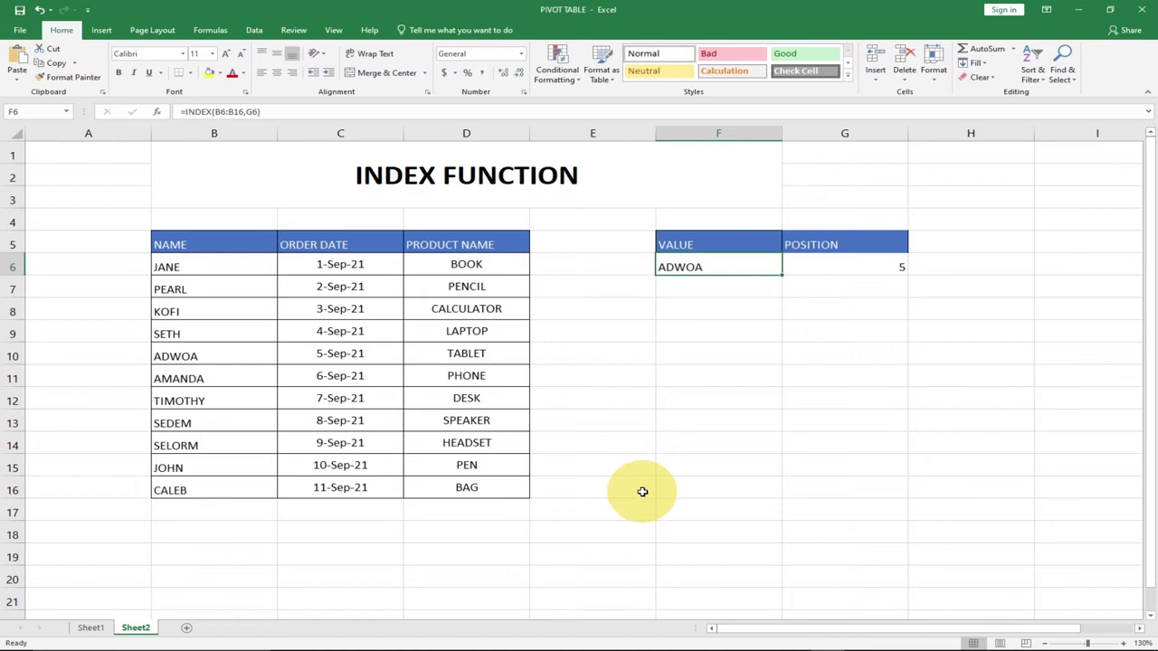
# Delete the INDEX formula from F6 and clear the value 5 from G6.
pyautogui.doubleClick(725, 267)
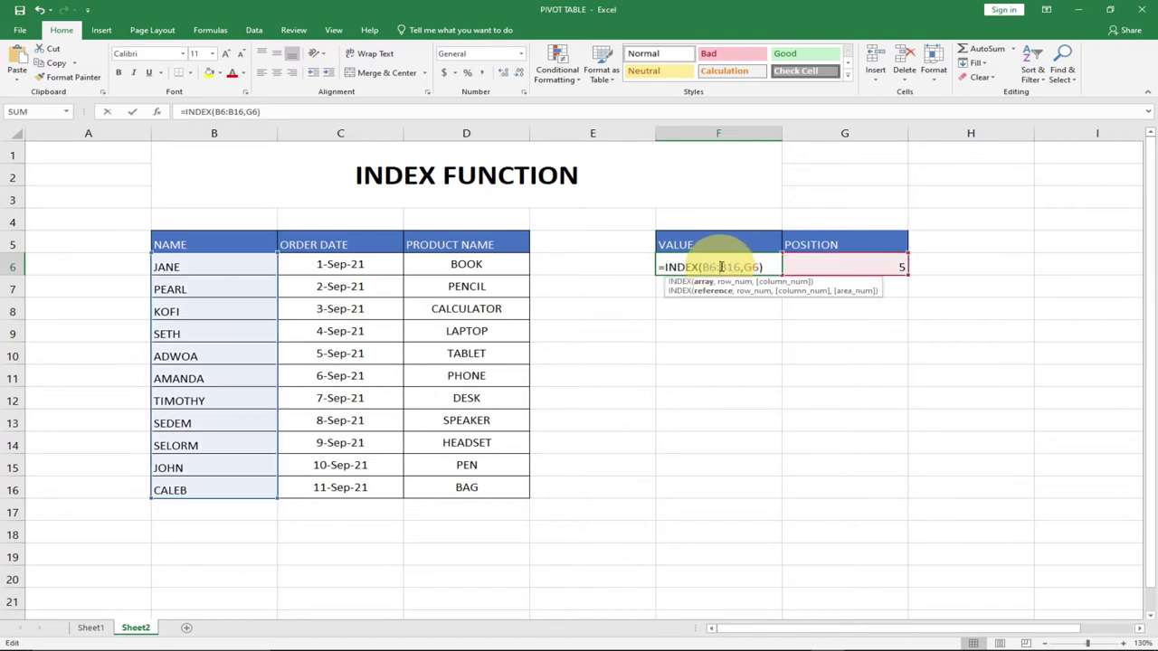
pyautogui.moveTo(766, 267); pyautogui.dragTo(667, 266)
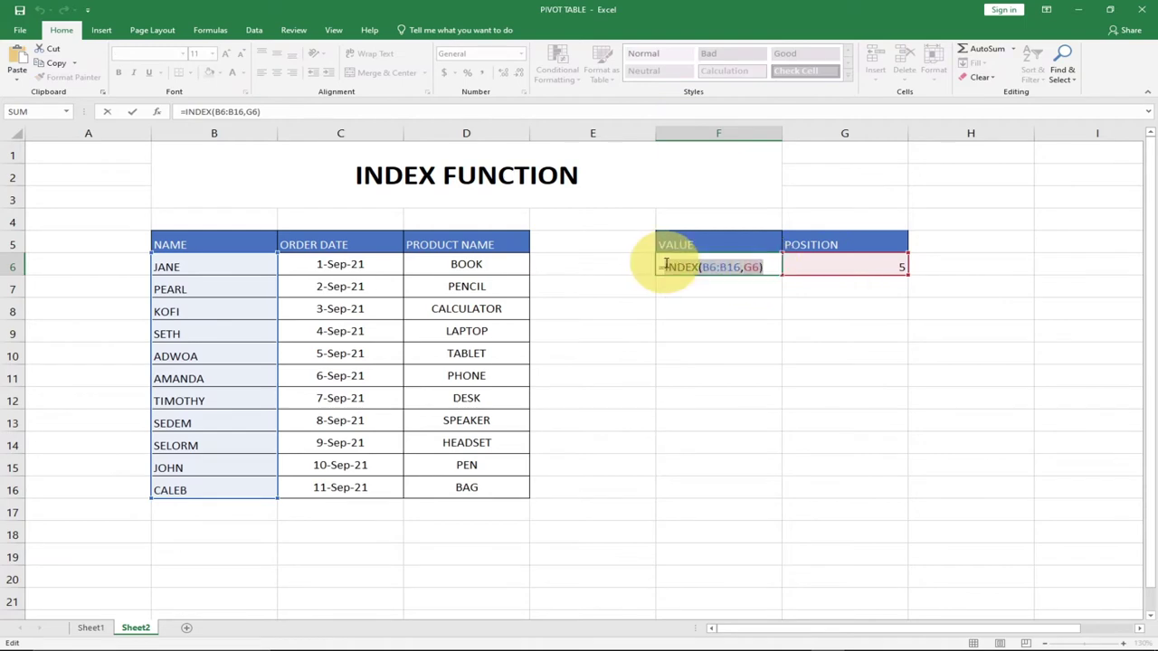
pyautogui.press('BackSpace')
pyautogui.press('Escape')
pyautogui.click(884, 264)
pyautogui.press('Delete')
pyautogui.click(726, 266)
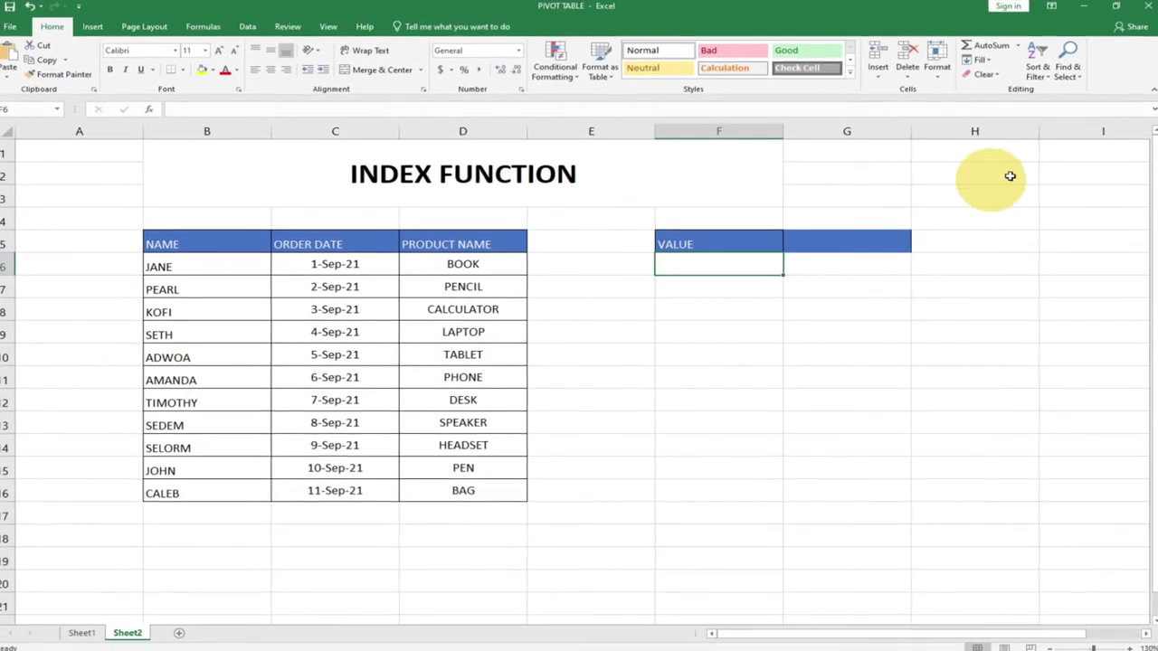
# Label G5 as ROW and H5 as COLUMN beside the VALUE header.
pyautogui.click(828, 242)
pyautogui.write('ROW')
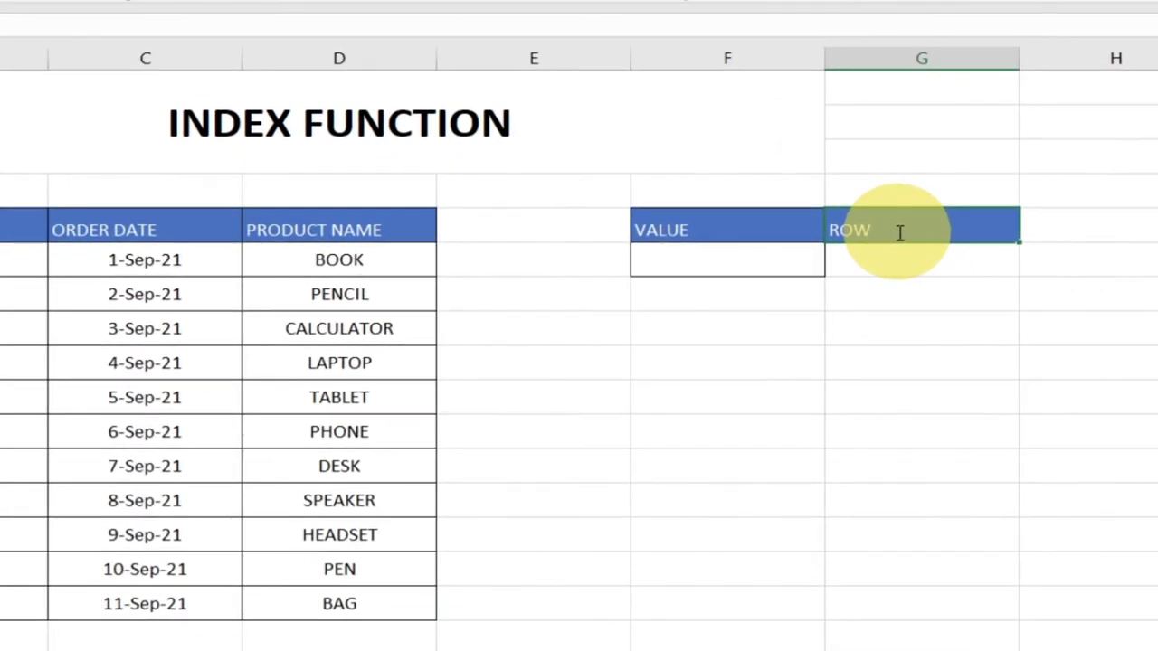
pyautogui.click(1006, 239)
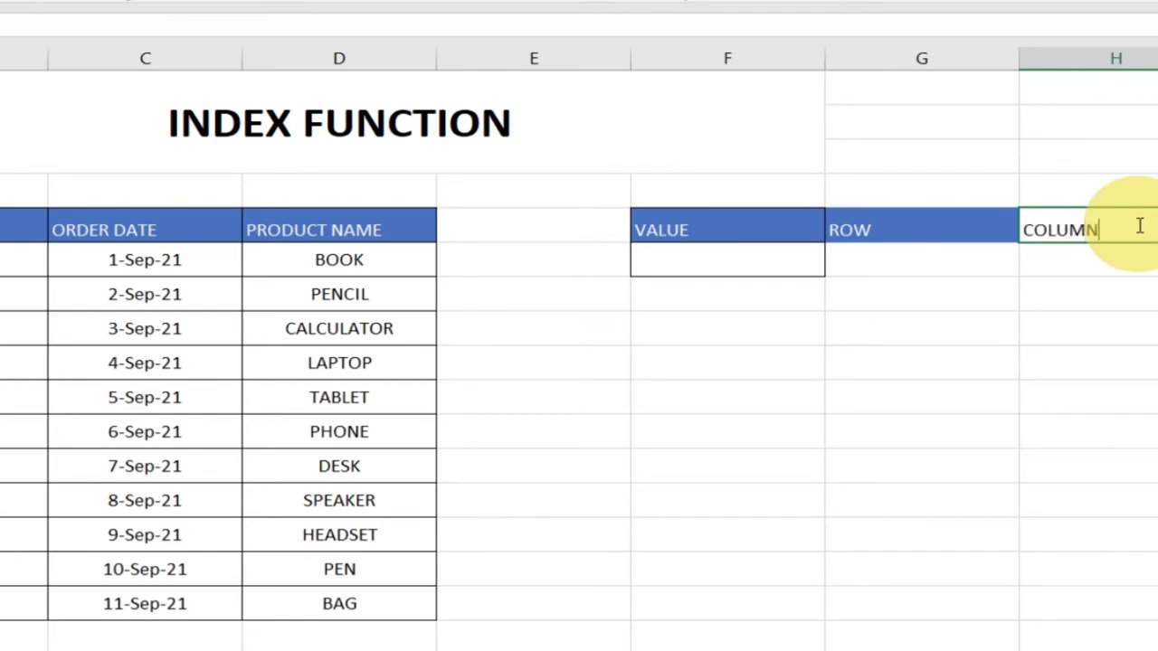
pyautogui.click(842, 262)
pyautogui.click(728, 258)
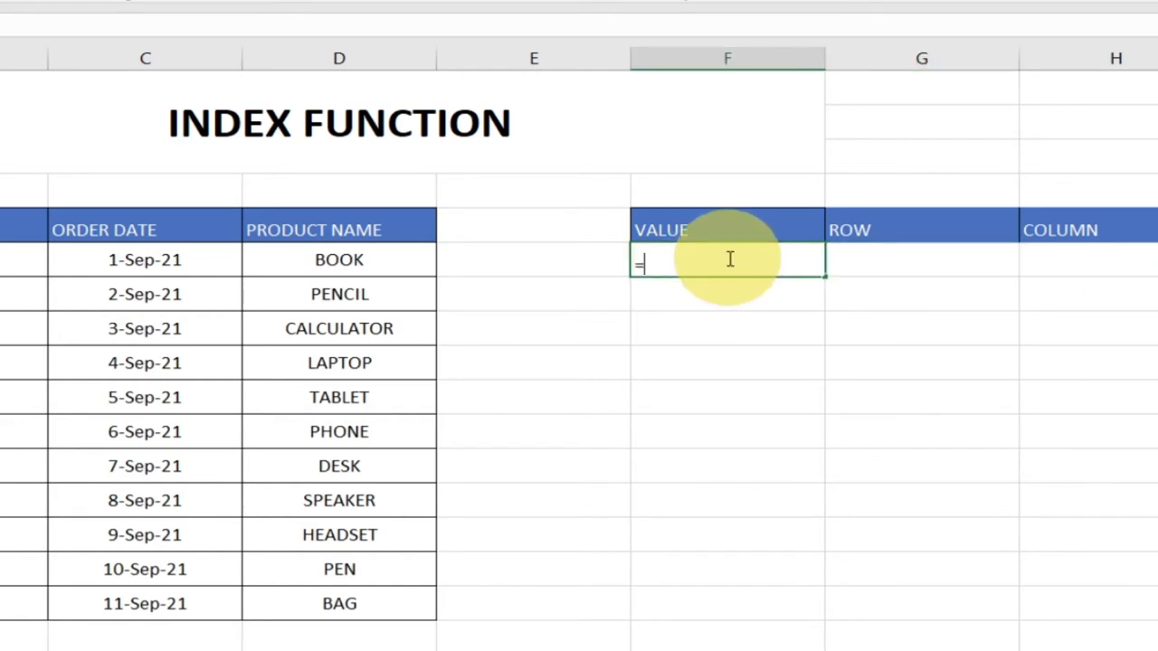
# Enter =INDEX(B6:D16,G6,H6) in F6, showing #VALUE! while ROW and COLUMN are blank.
pyautogui.write('IND')
pyautogui.press('Tab')
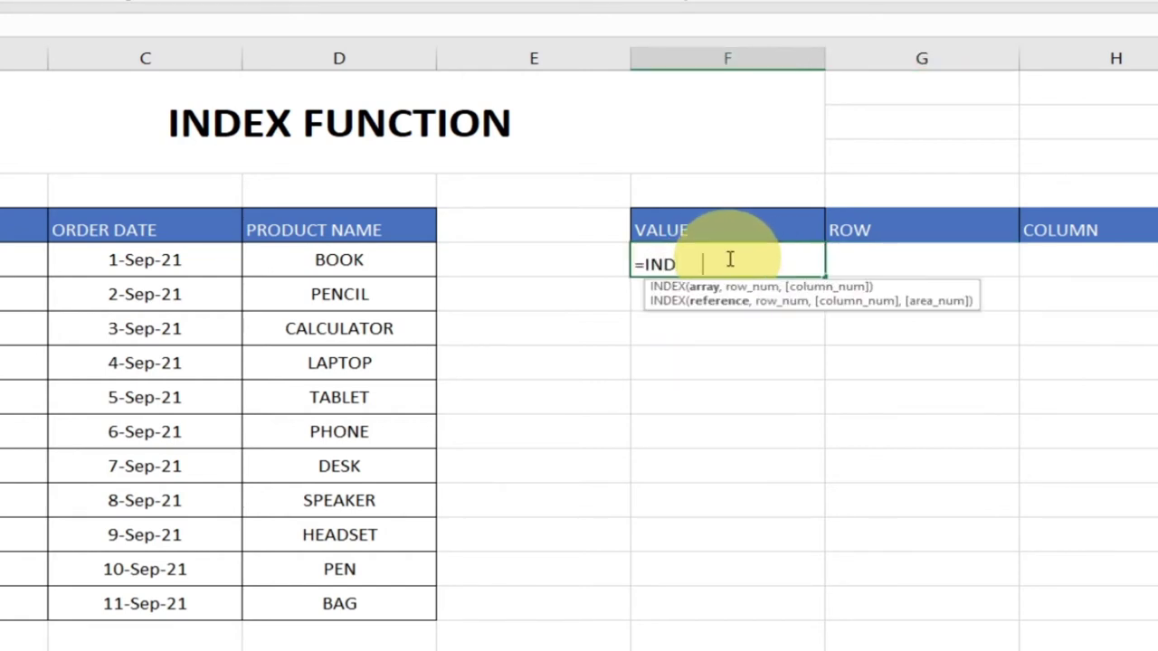
pyautogui.moveTo(23, 259); pyautogui.dragTo(316, 602)
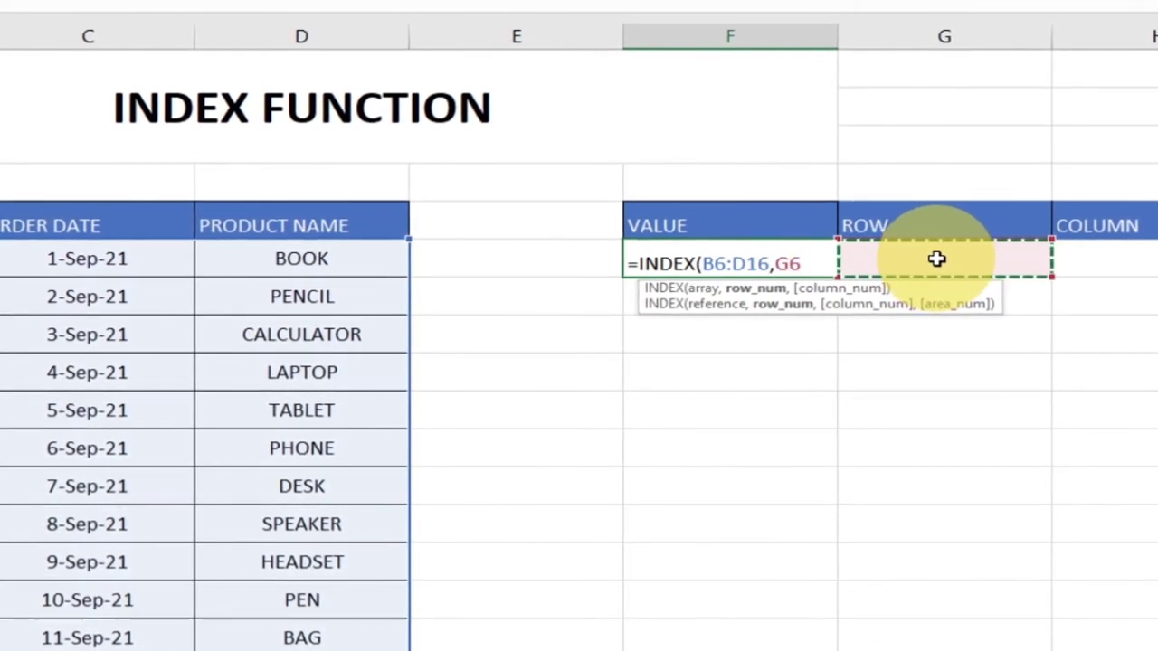
pyautogui.write(',')
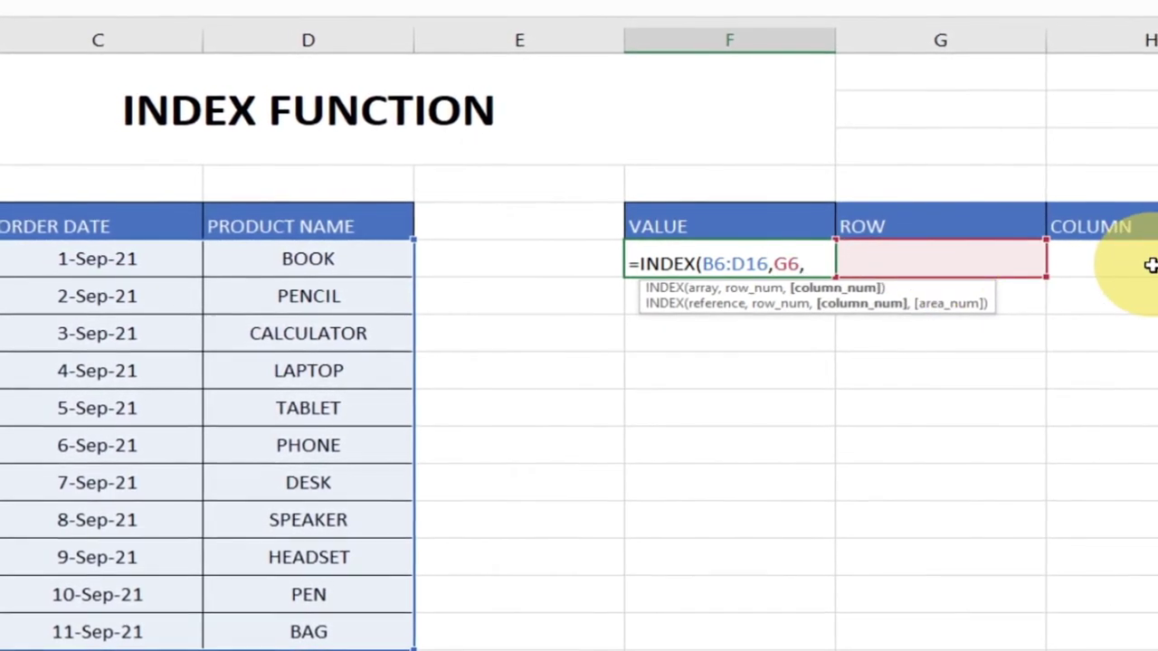
pyautogui.click(1131, 260)
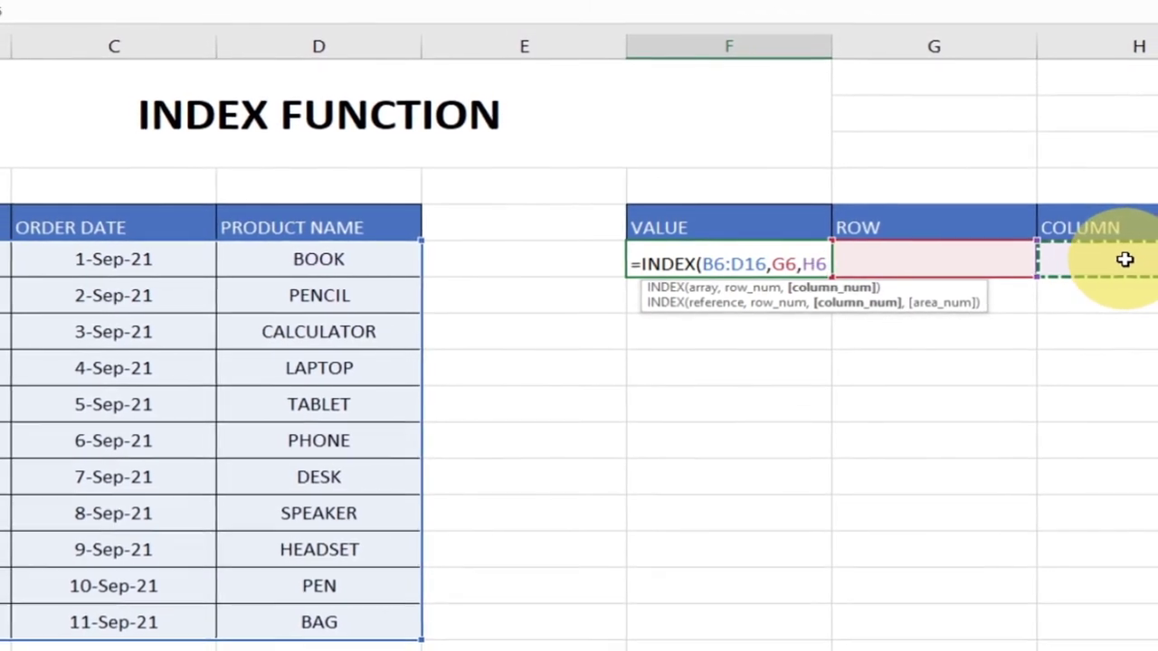
pyautogui.write(')')
pyautogui.press('Return')
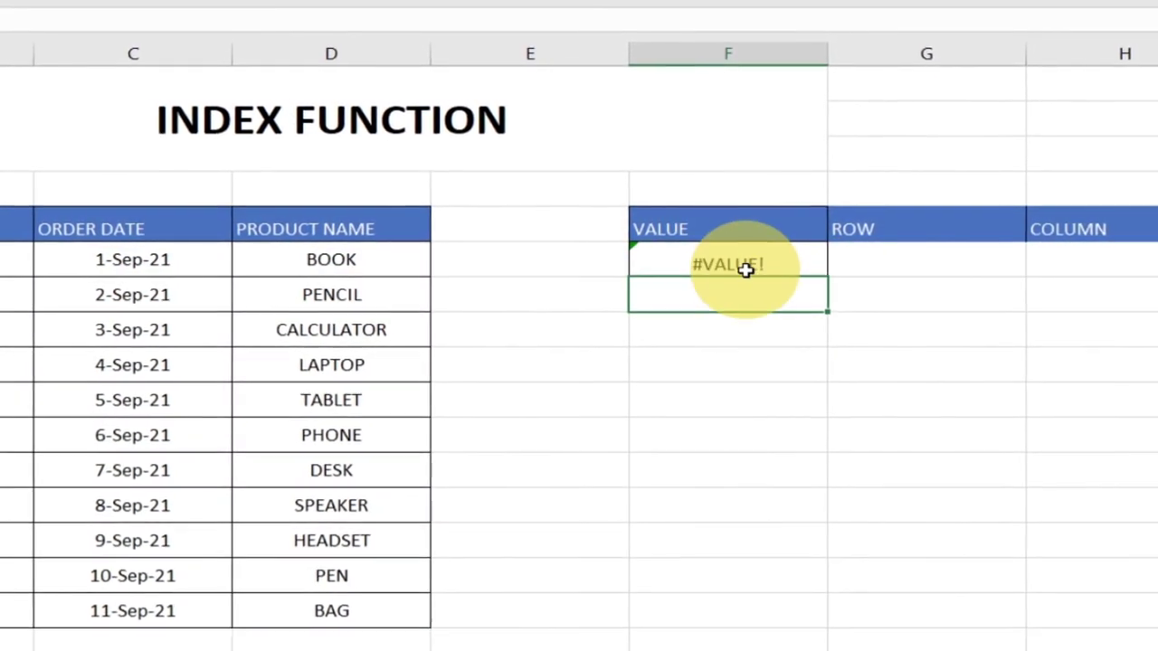
pyautogui.click(866, 261)
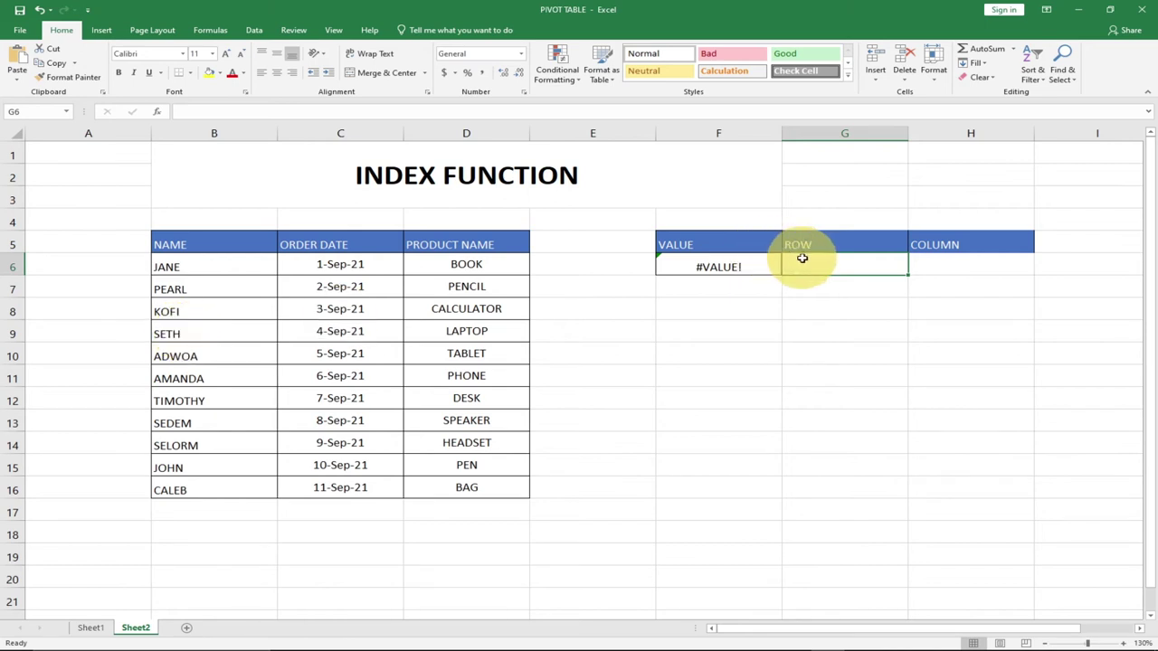
pyautogui.write('4')
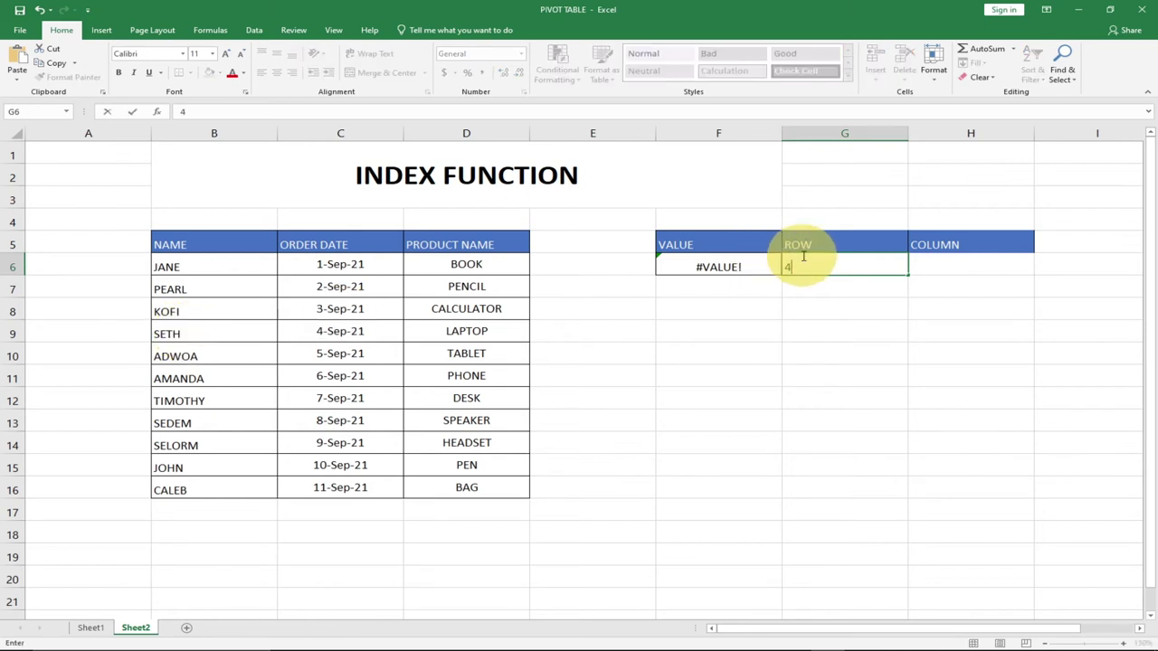
# With row 4 in G6, set column 1 in H6 so F6 returns SETH.
pyautogui.click(979, 263)
pyautogui.write('1')
pyautogui.press('Return')
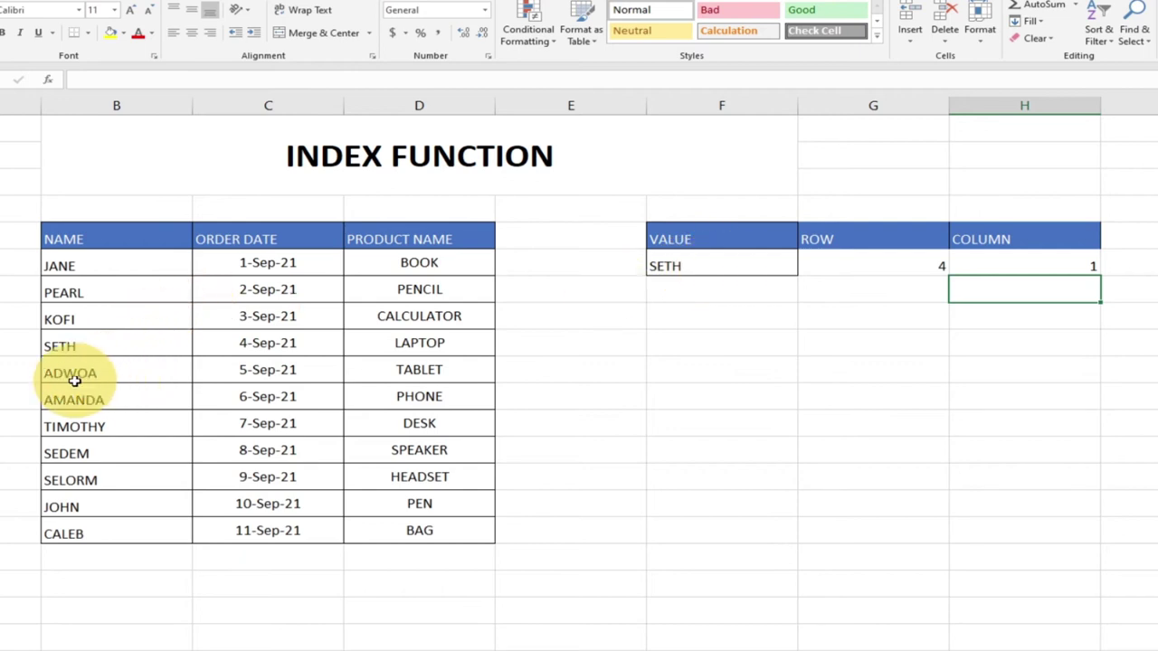
pyautogui.click(820, 276)
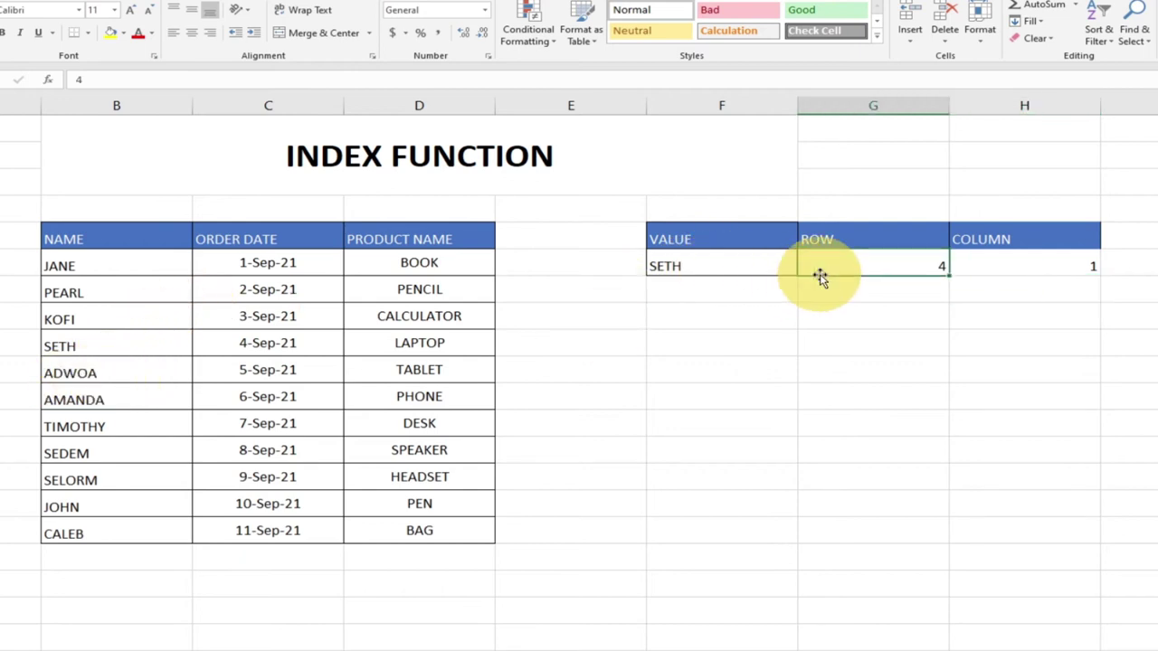
# Try row 5 (ADWOA), then set row 6 and column 3 so F6 returns PHONE.
pyautogui.write('5')
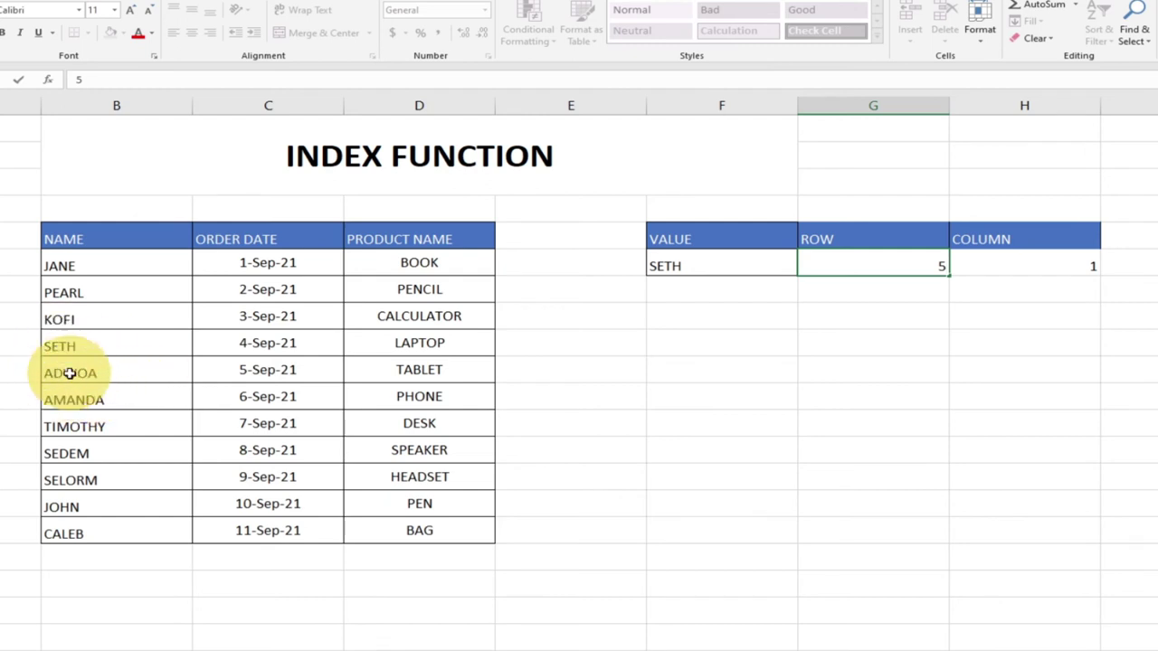
pyautogui.press('Return')
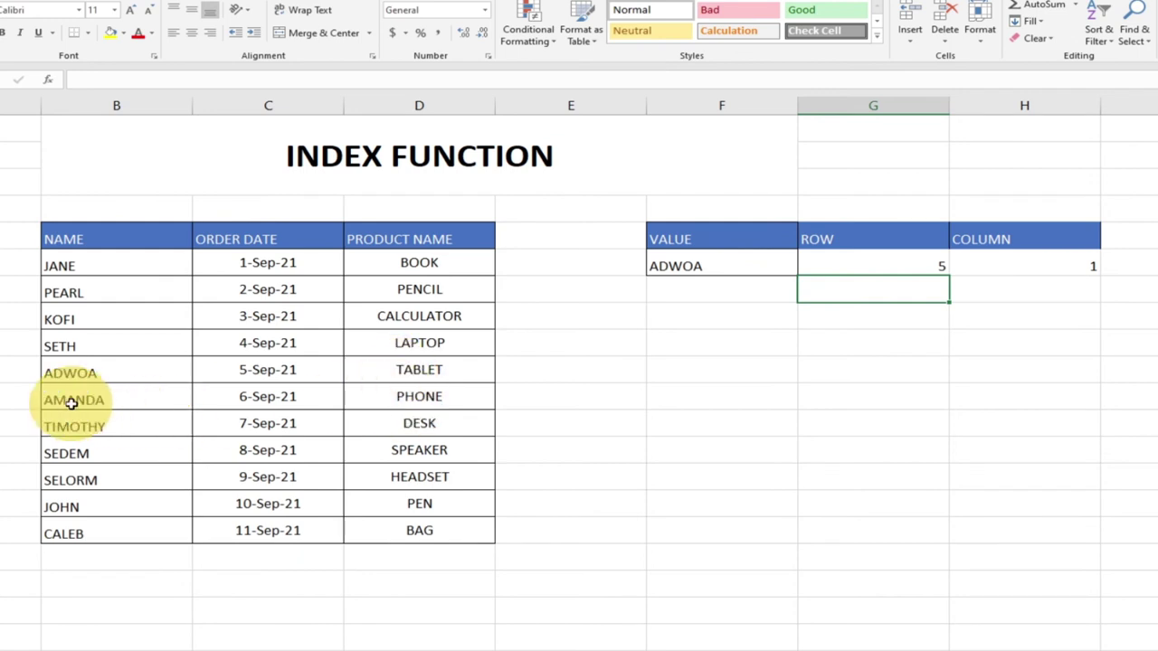
pyautogui.click(878, 266)
pyautogui.write('6')
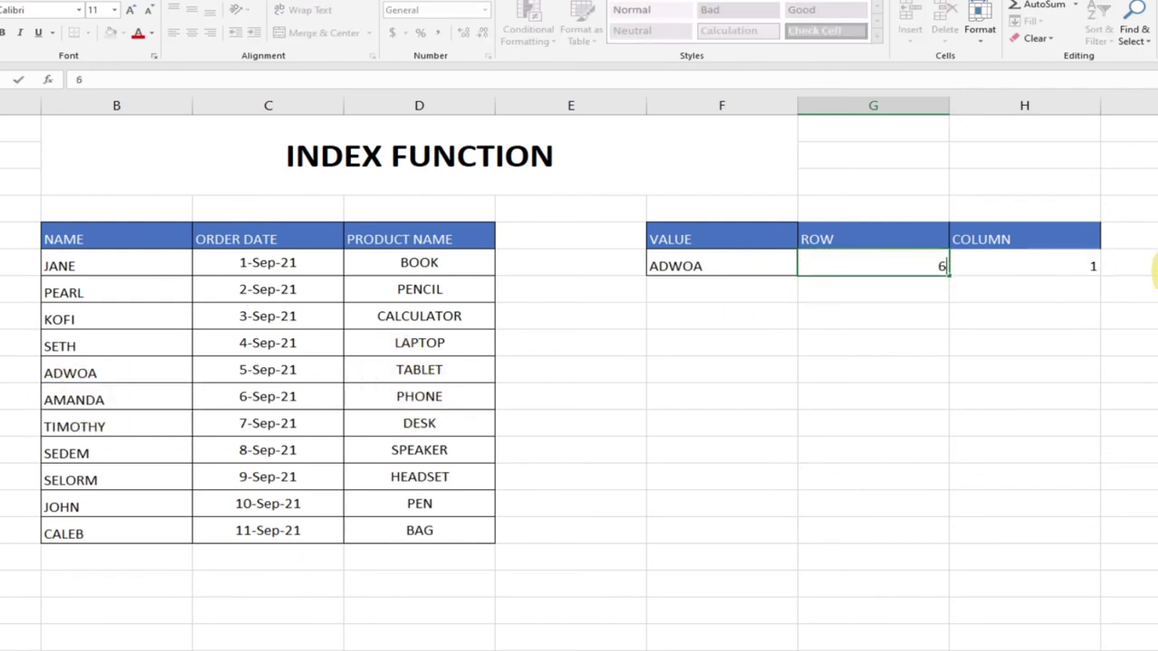
pyautogui.click(1026, 267)
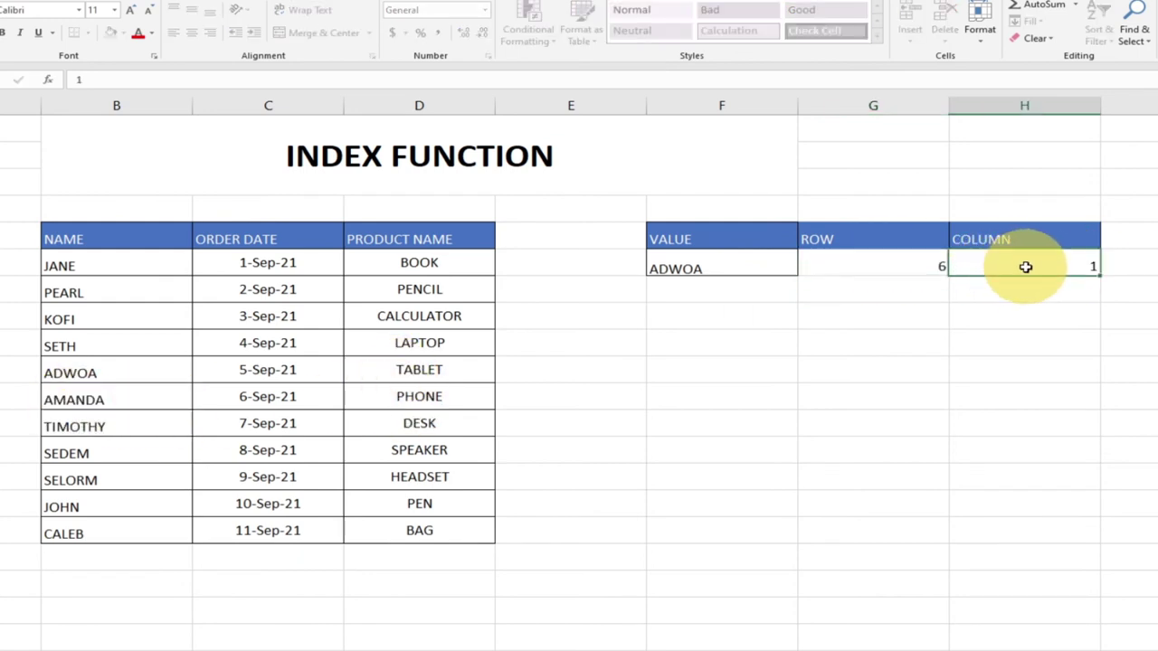
pyautogui.press('BackSpace')
pyautogui.write('3')
pyautogui.press('Return')
pyautogui.click(708, 259)
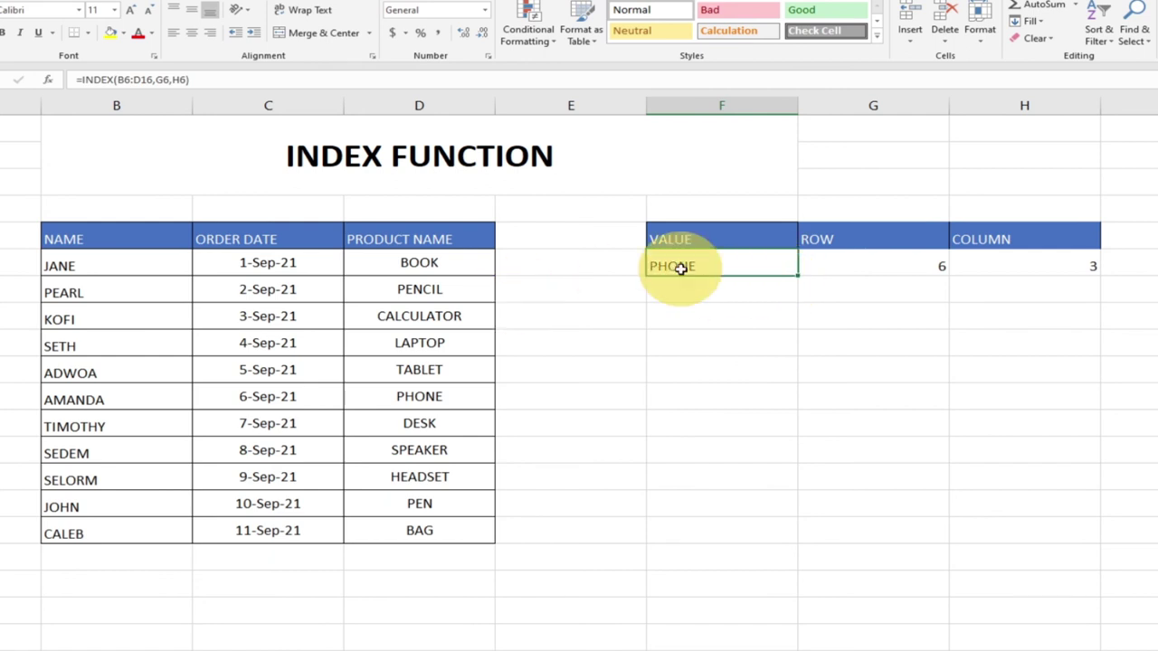
pyautogui.click(860, 266)
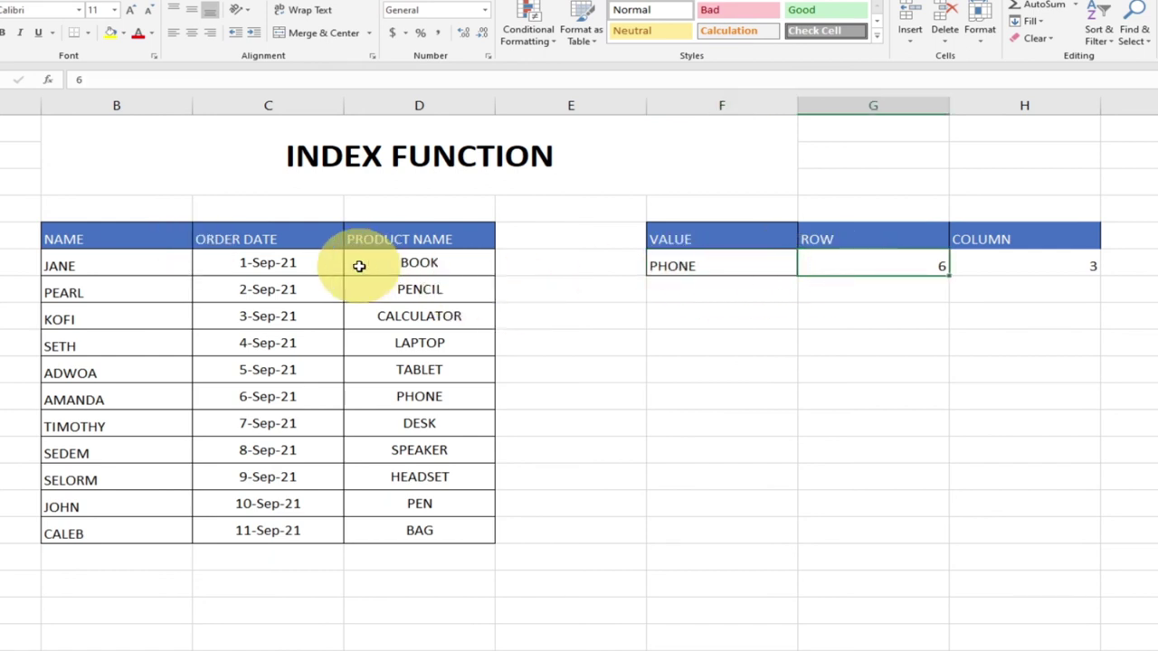
# Set the row in G6 to 7 for DESK, then to 11 for BAG.
pyautogui.write('7')
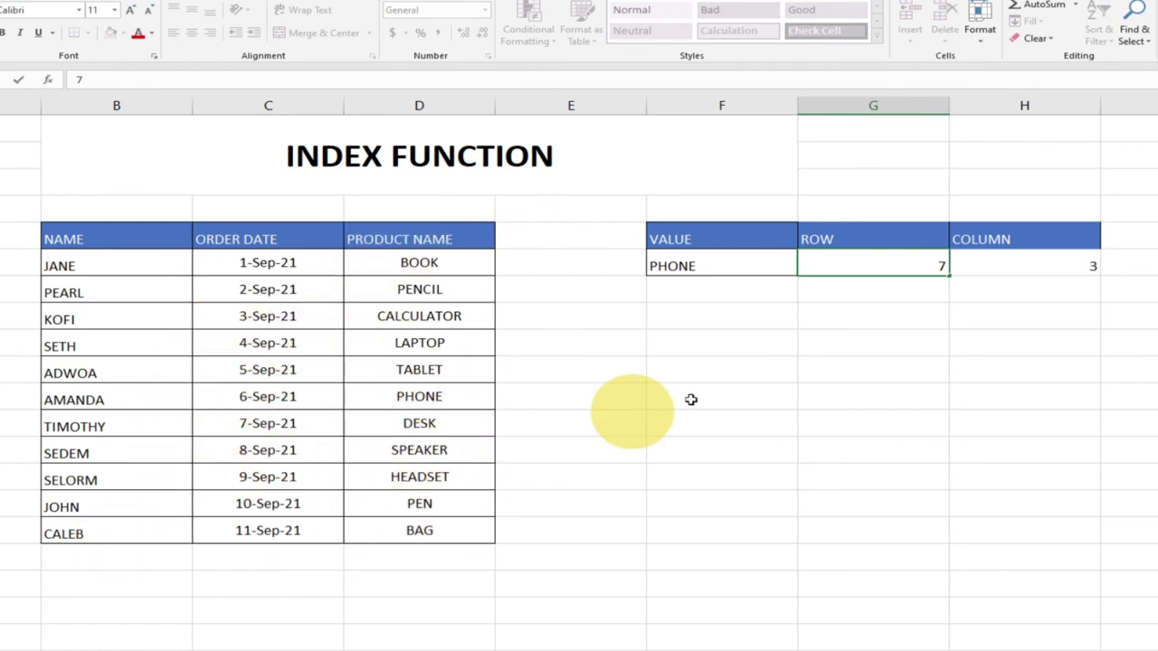
pyautogui.click(1056, 268)
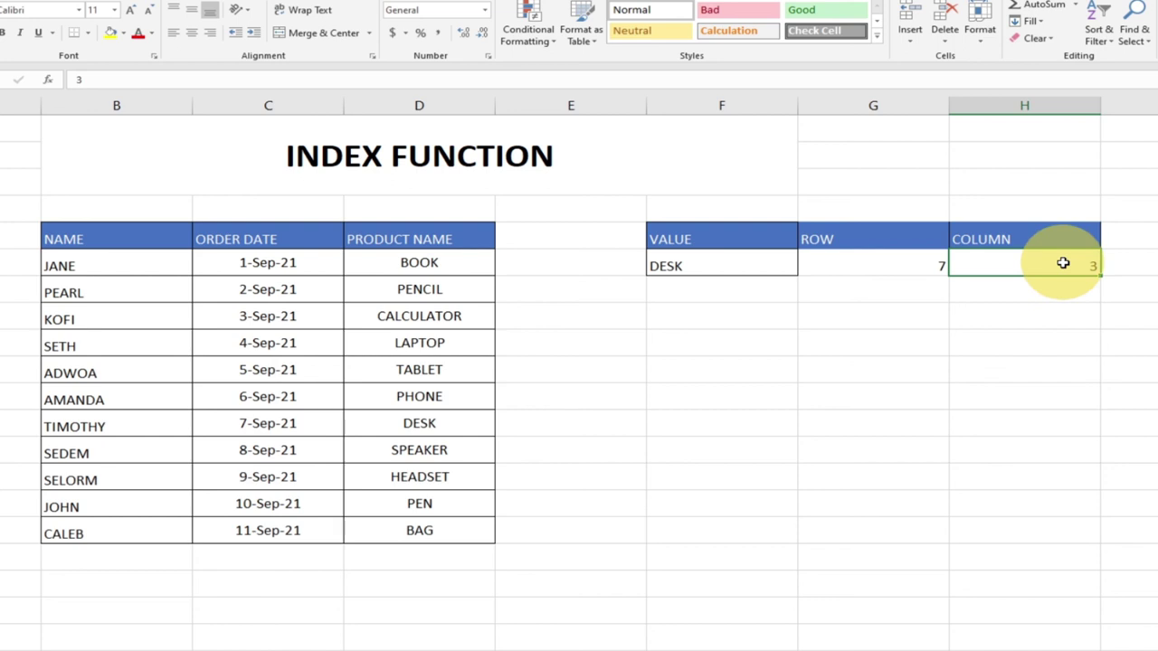
pyautogui.press('Return')
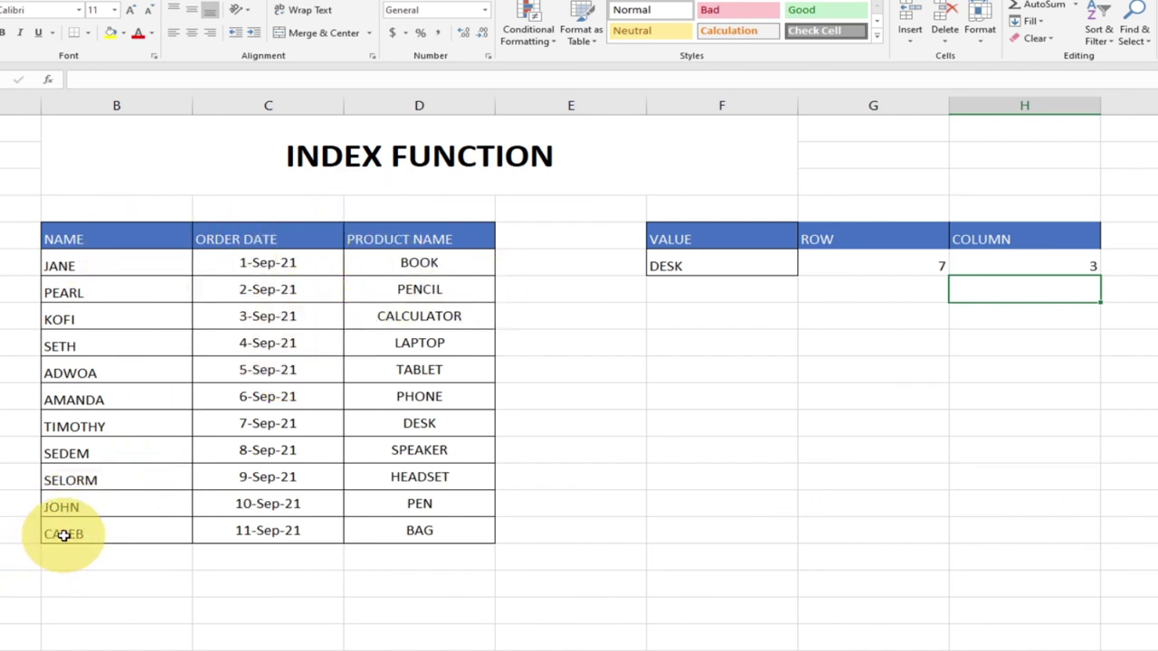
pyautogui.click(866, 263)
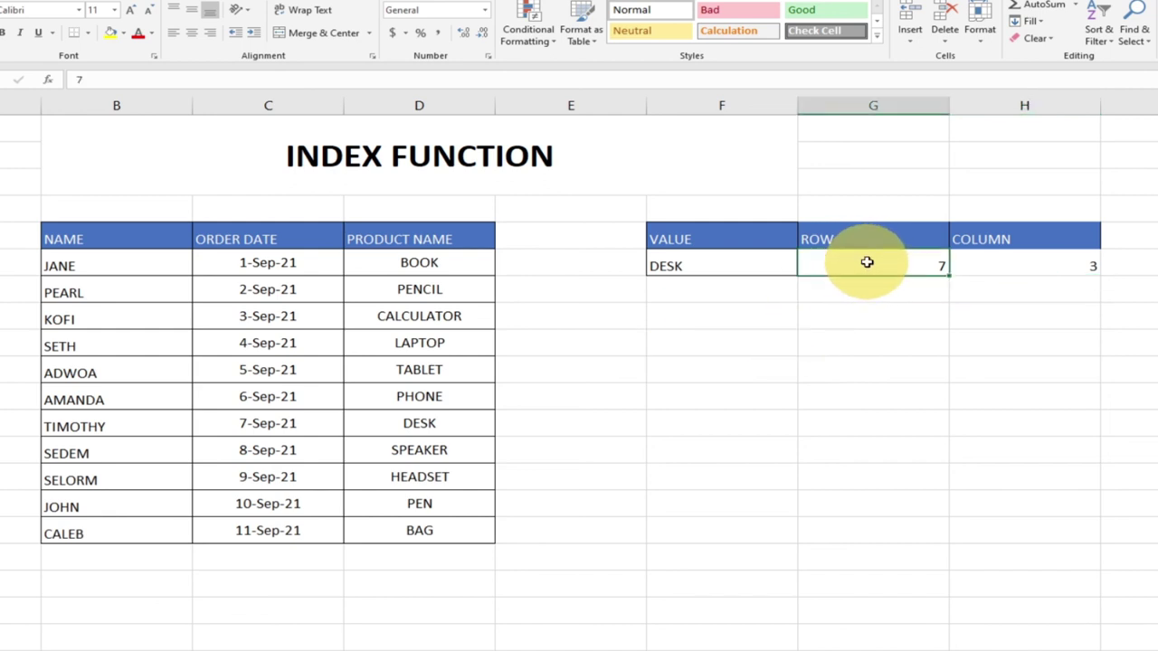
pyautogui.write('11')
pyautogui.press('Return')
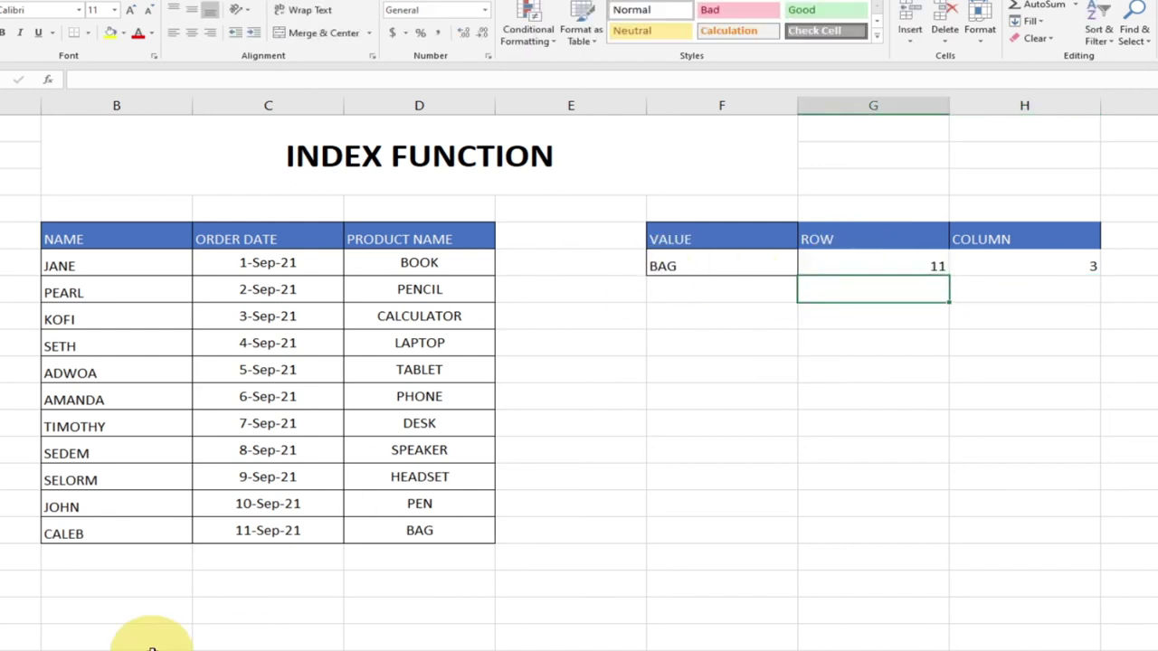